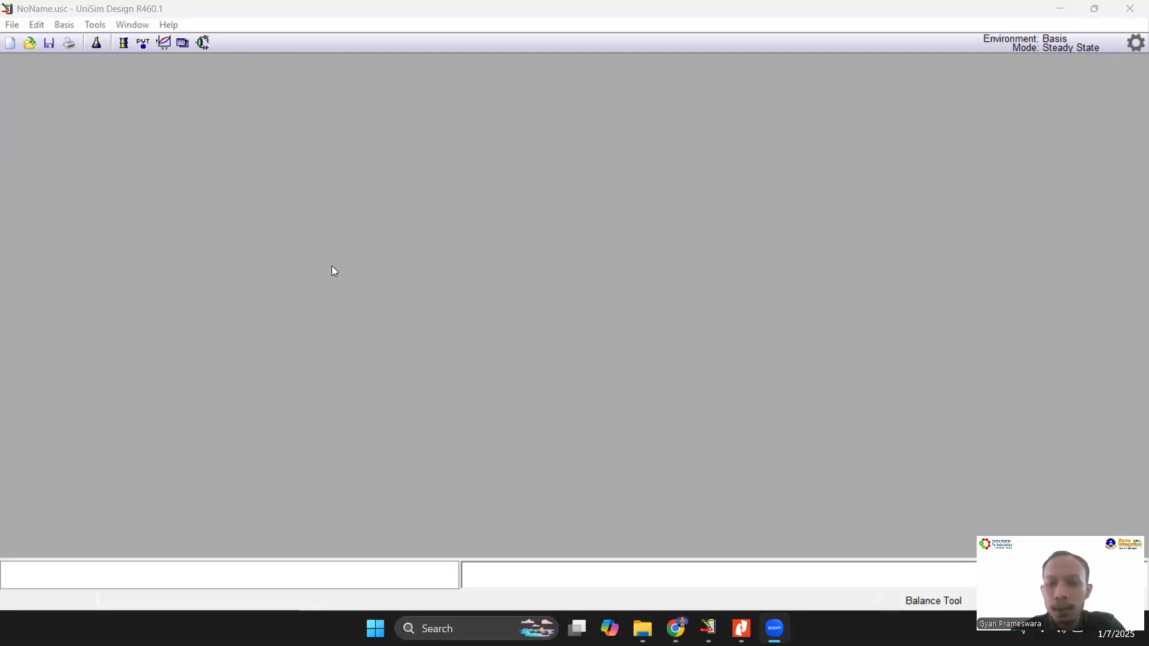
Step: Create a new simulation case
click(288, 68)
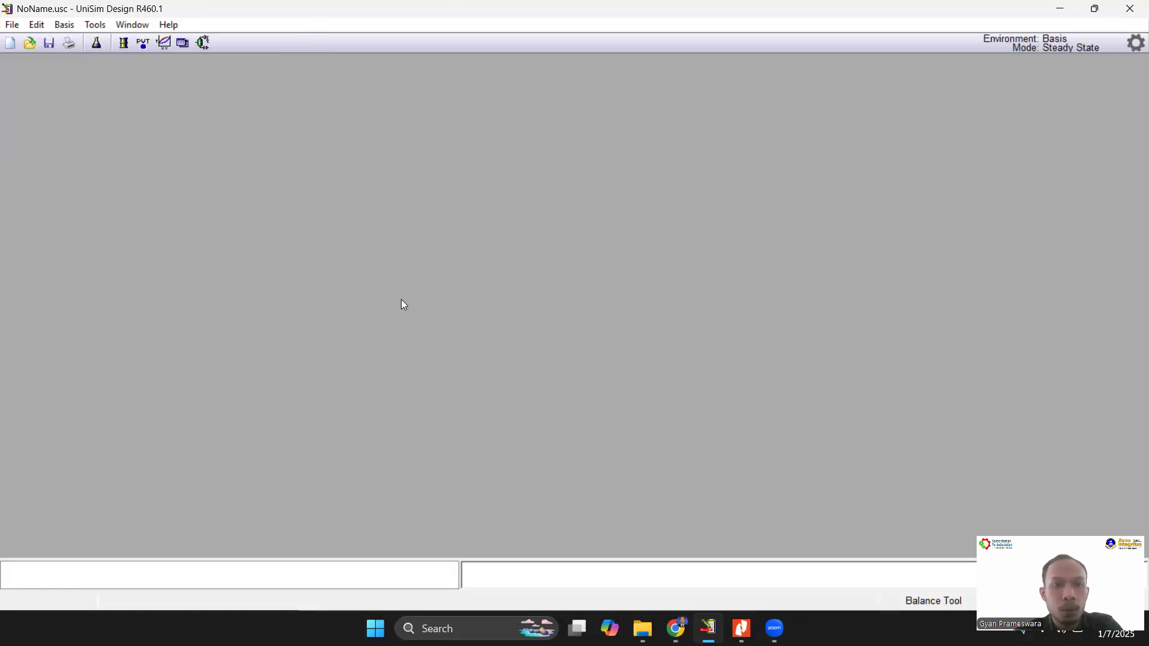
click(12, 25)
mouse_move(28, 45)
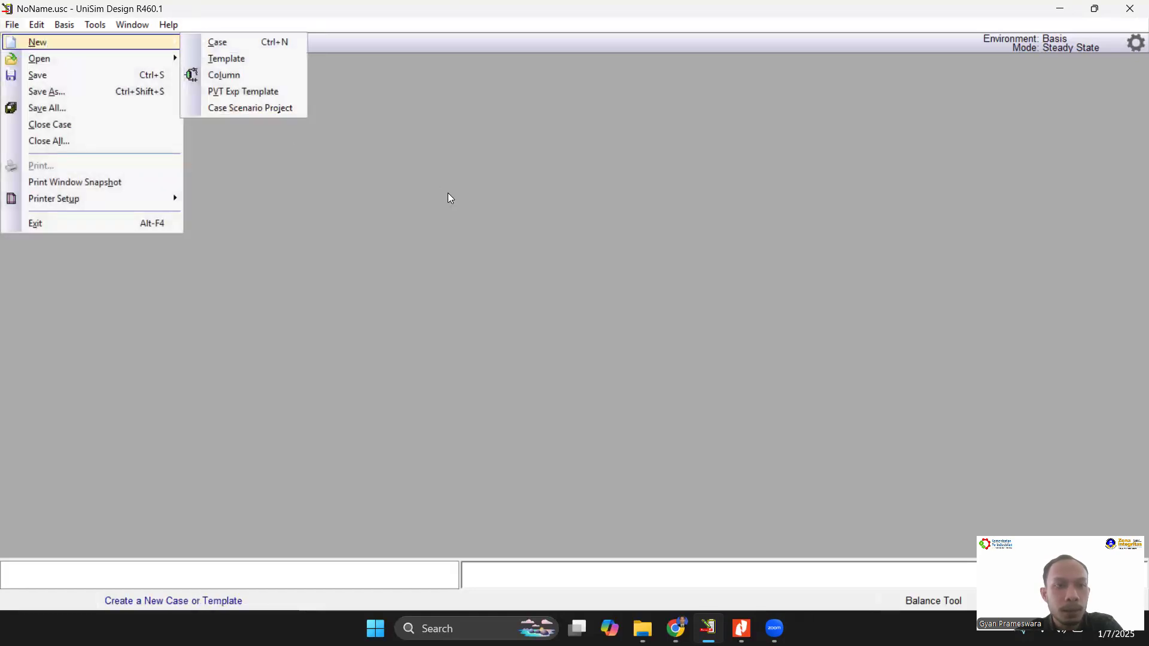
click(453, 124)
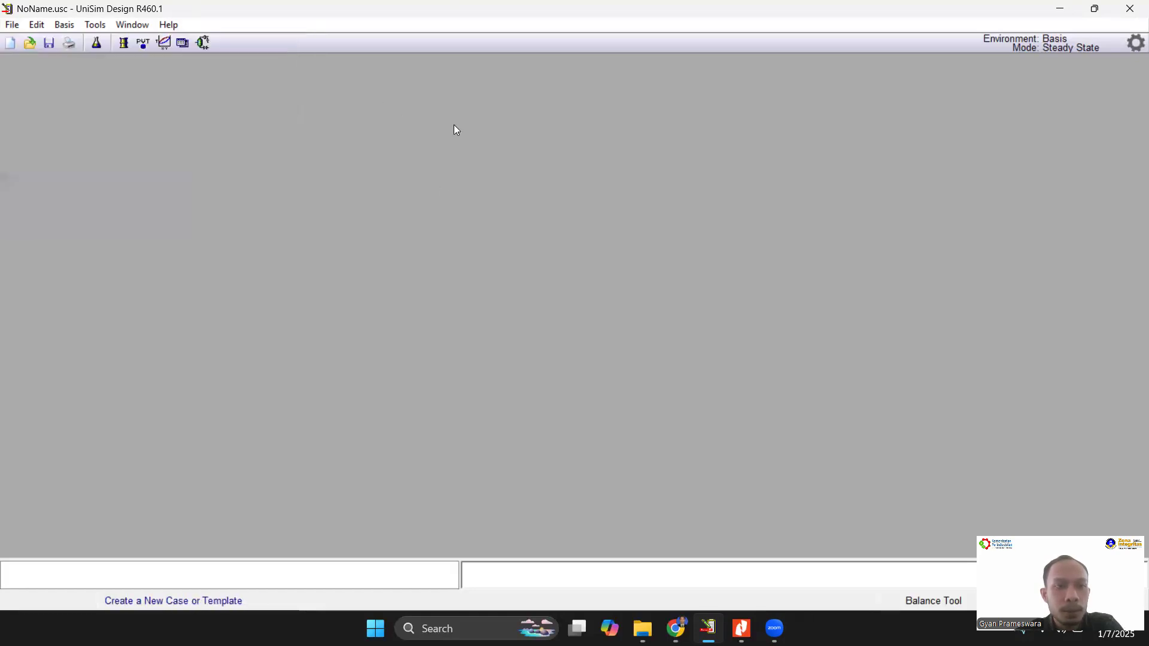
click(9, 43)
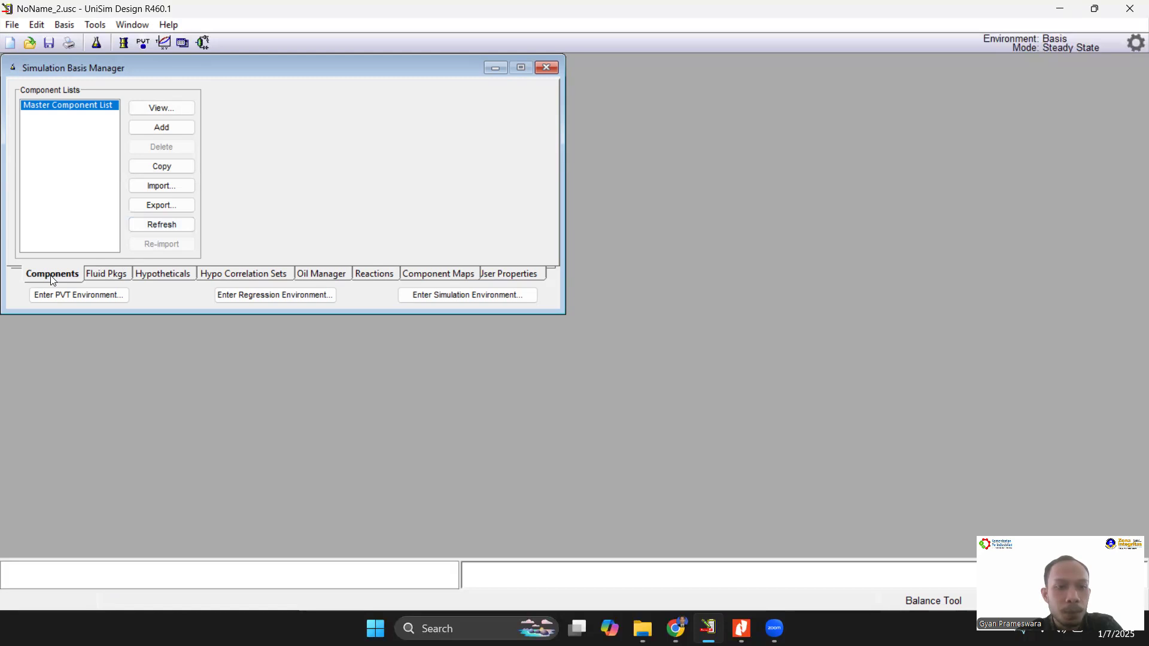
Step: Review the Simulation Basis Manager's pages from fluid packages through user properties, and return to the component lists
click(96, 279)
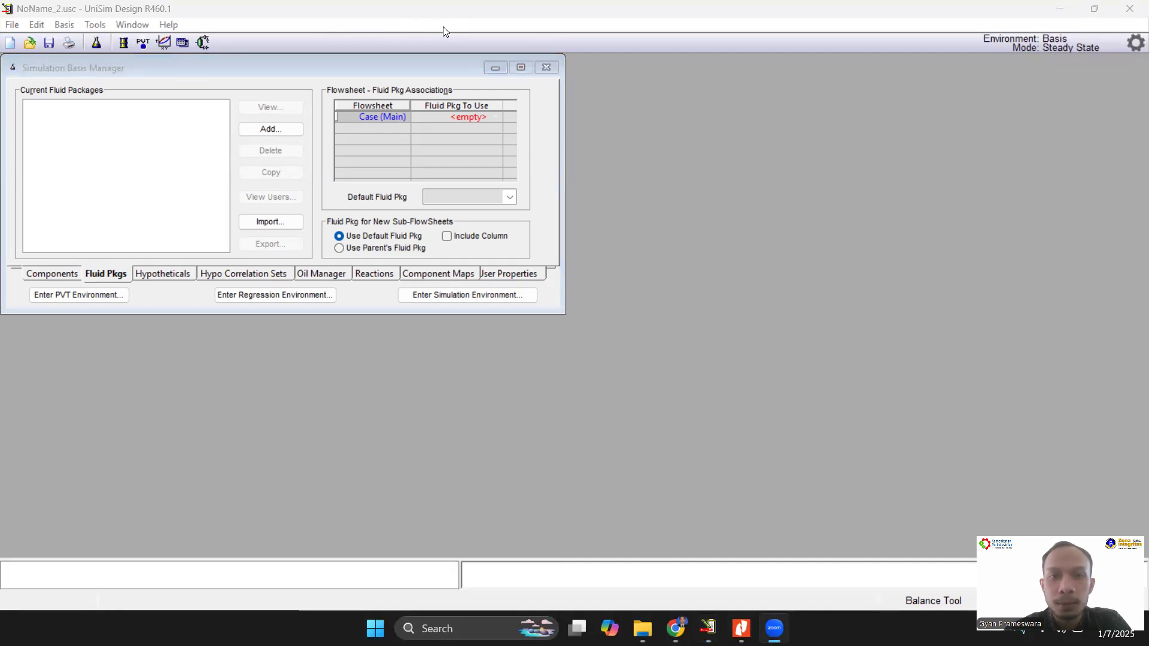
click(847, 179)
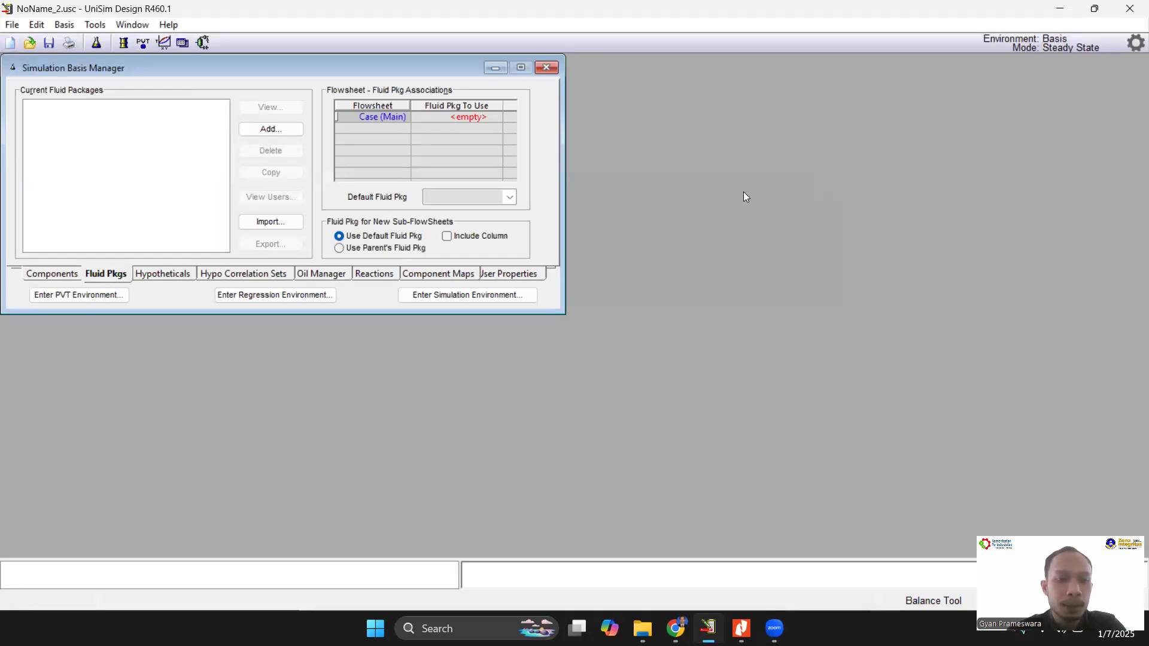
click(189, 273)
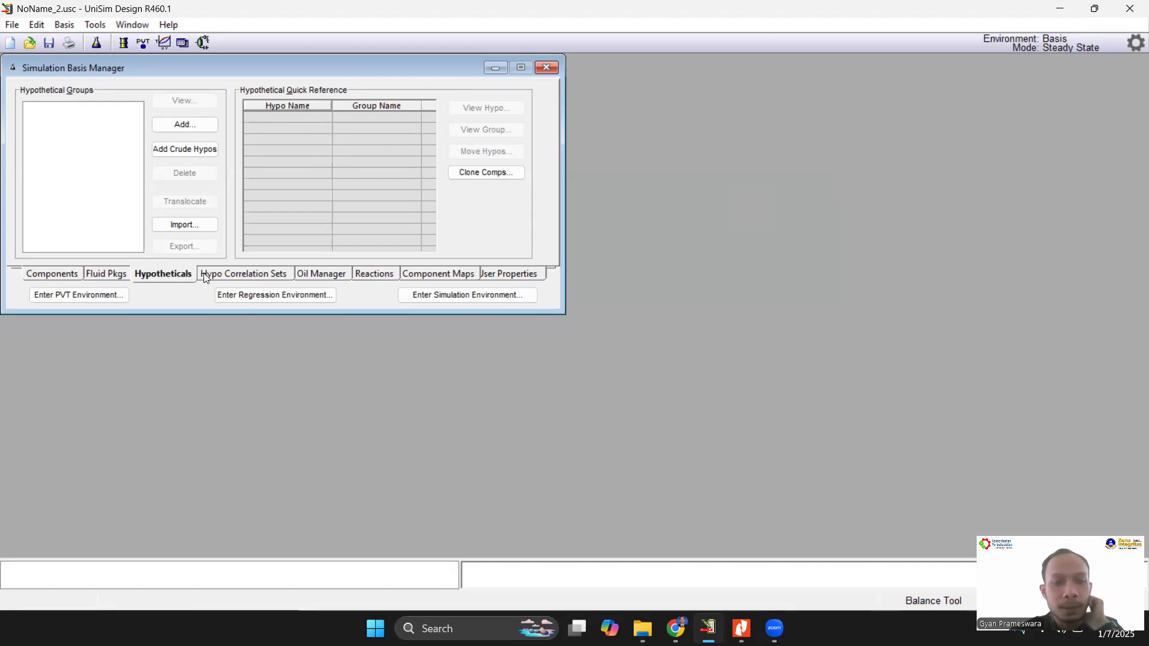
click(205, 276)
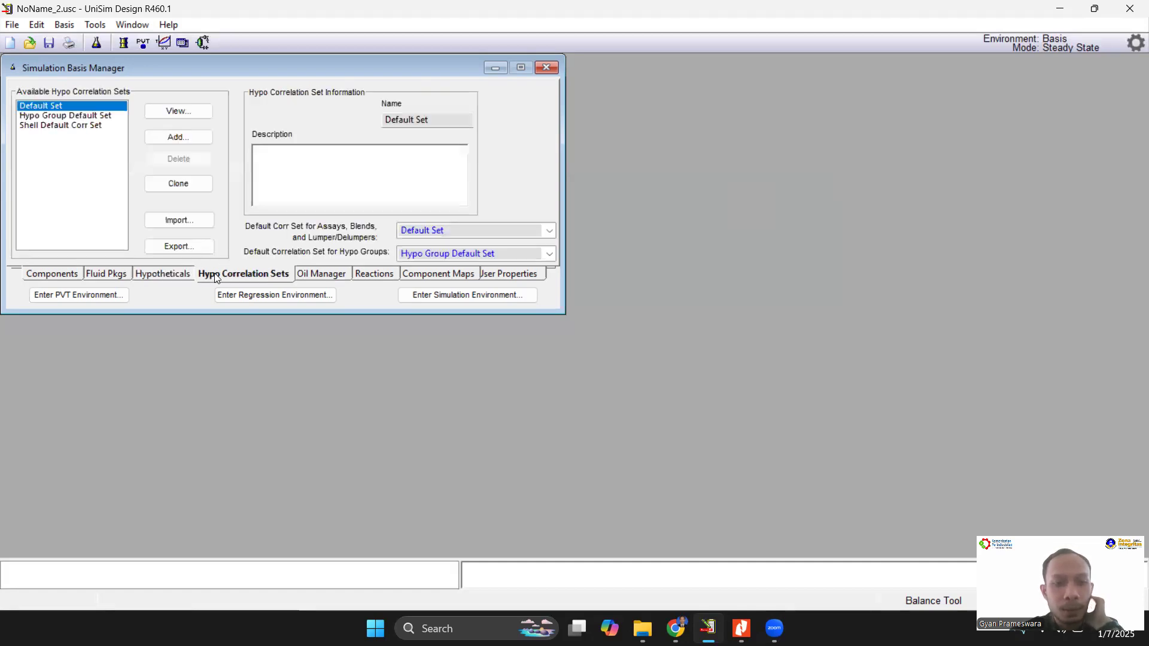
click(309, 279)
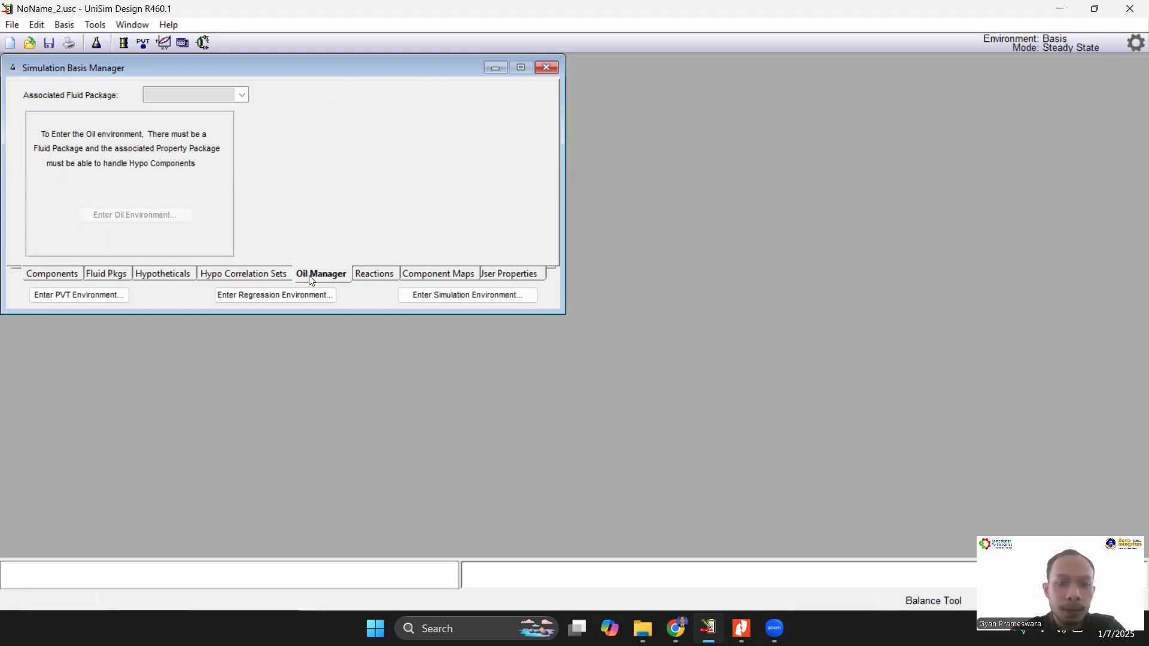
click(357, 272)
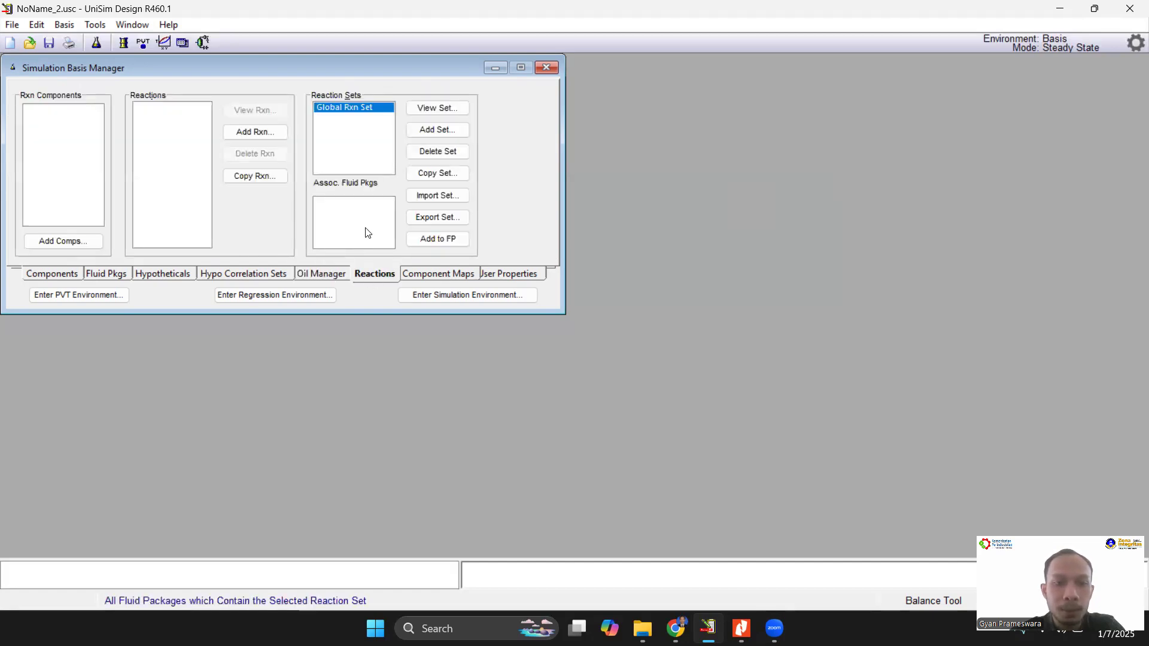
click(426, 275)
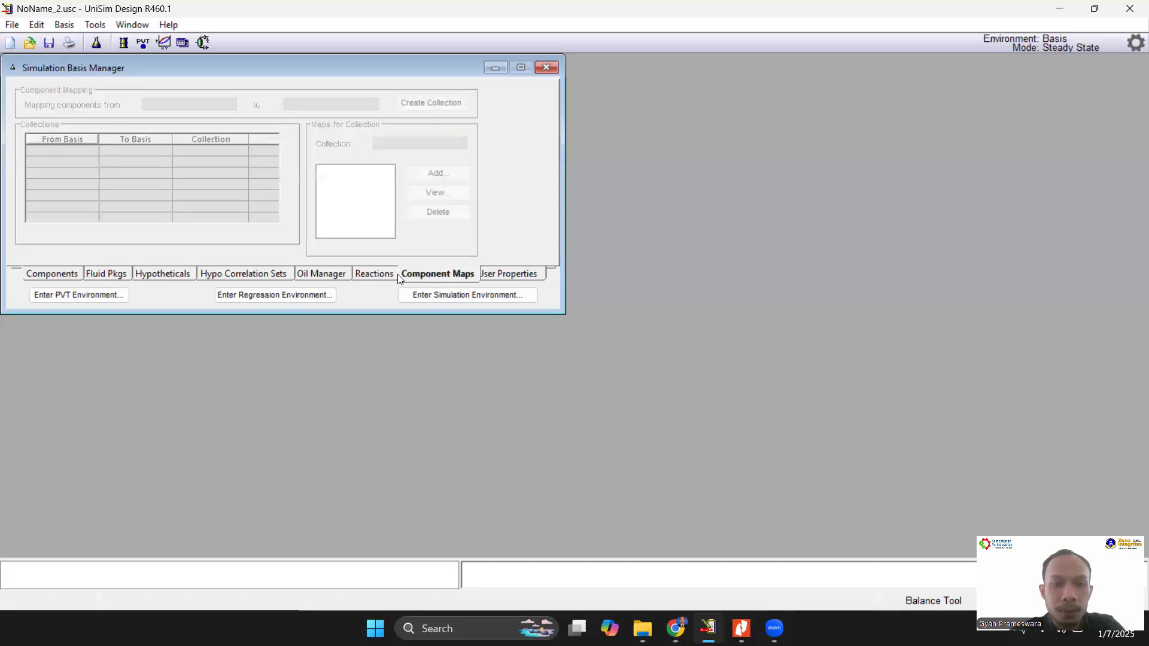
click(510, 274)
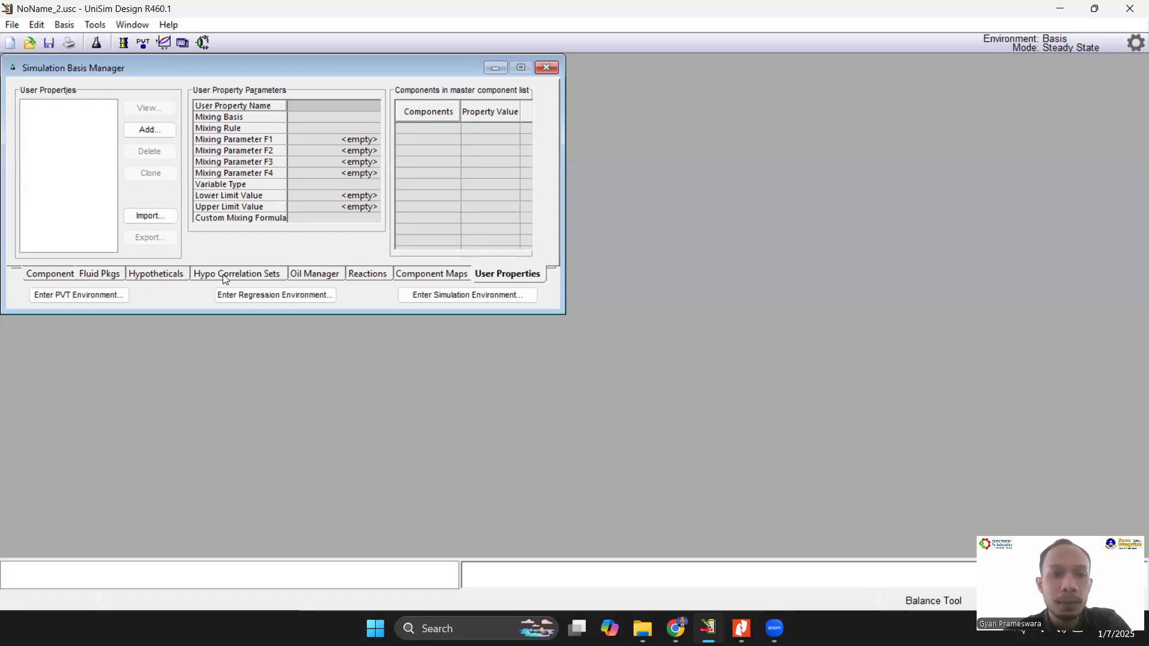
click(95, 274)
click(39, 276)
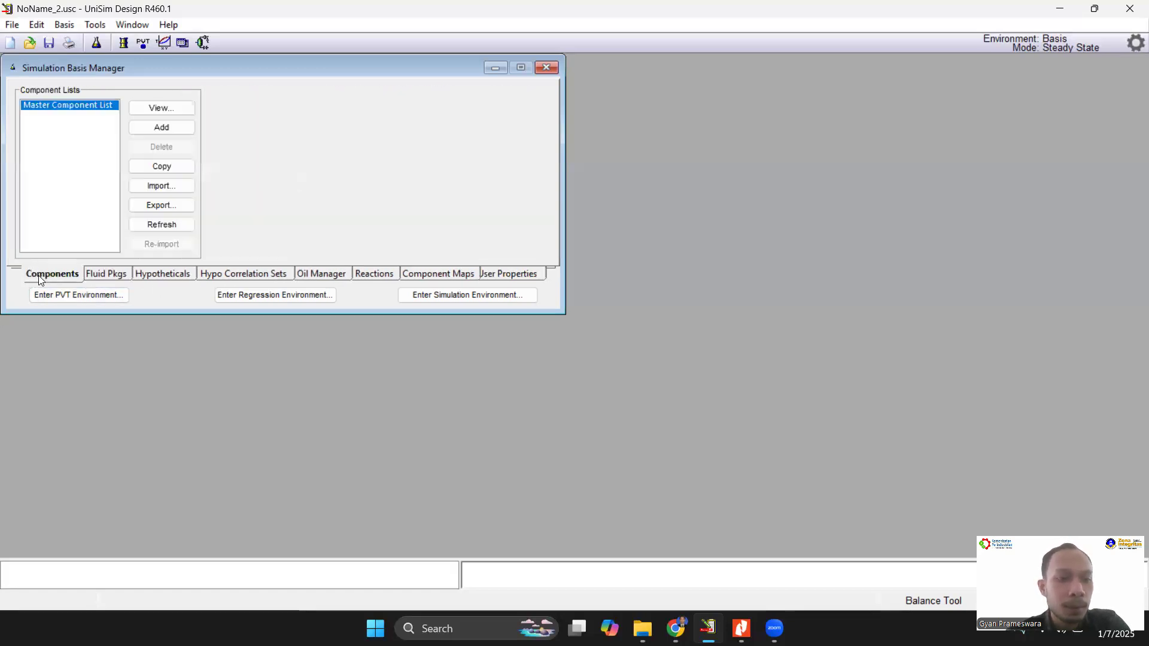
Step: Add a new component list and set the library search to match by full name or synonym
click(146, 128)
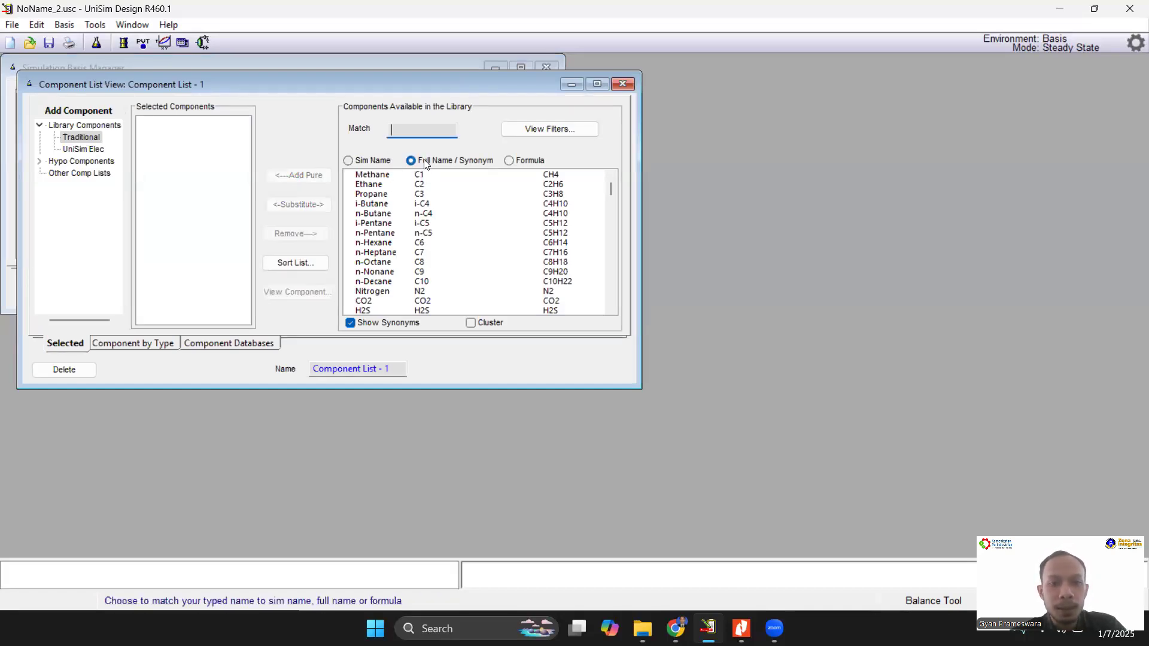
click(357, 163)
click(512, 164)
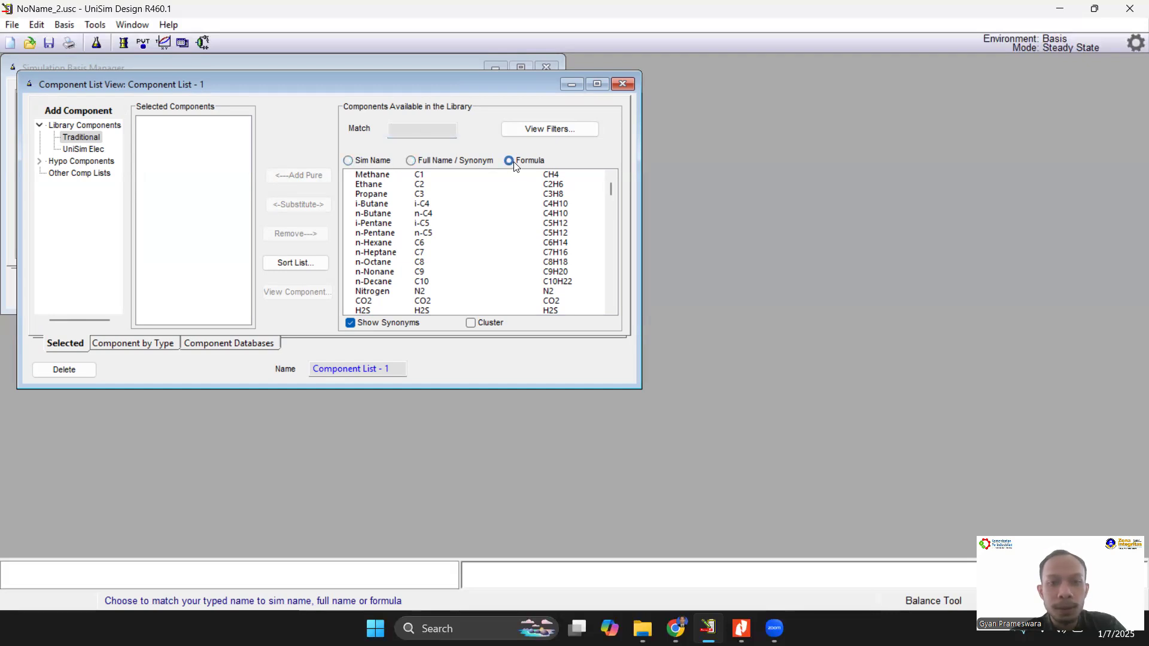
click(411, 161)
Step: Search the component library for water, add H2O to the new component list, and close the list
click(415, 133)
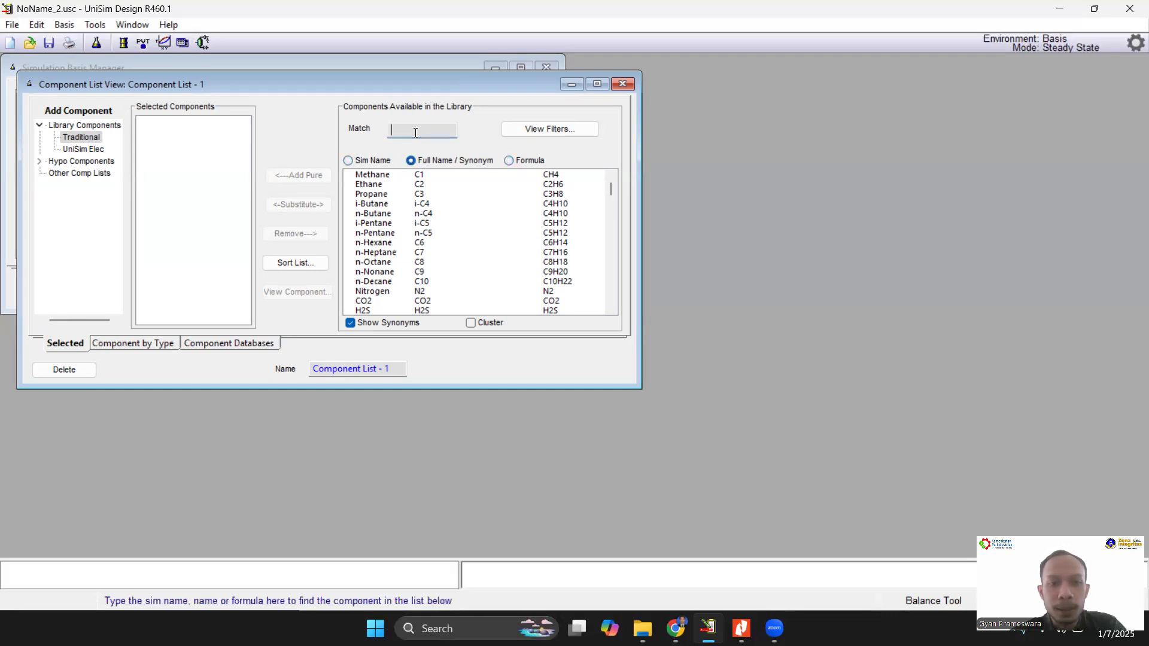
text(water)
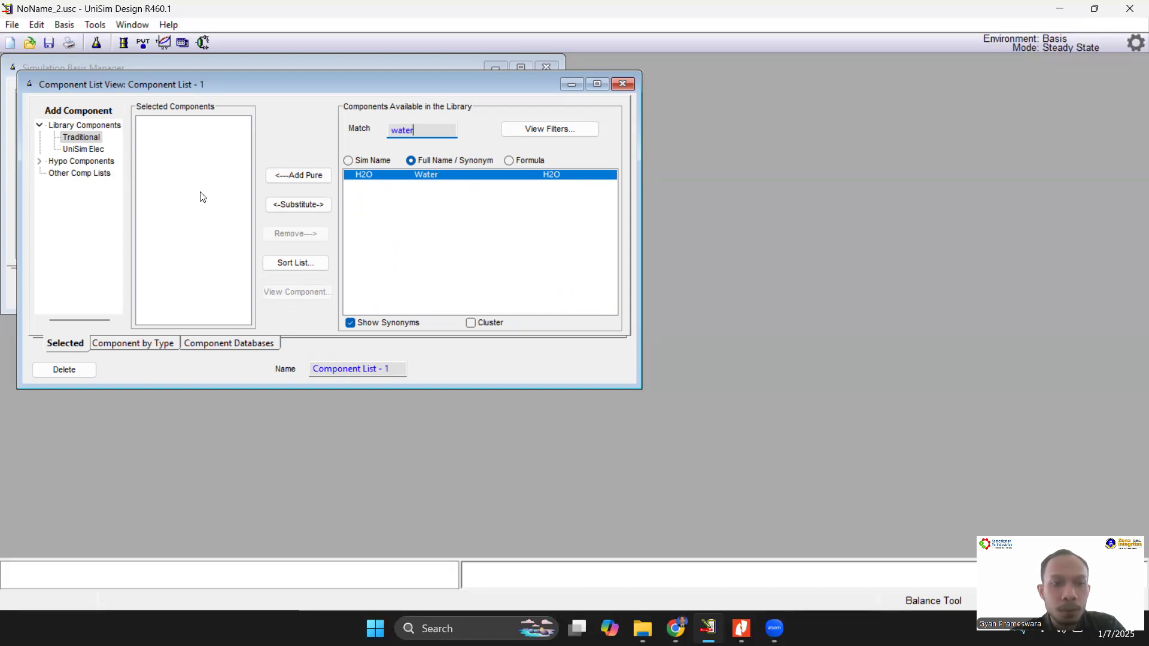
double_click(437, 175)
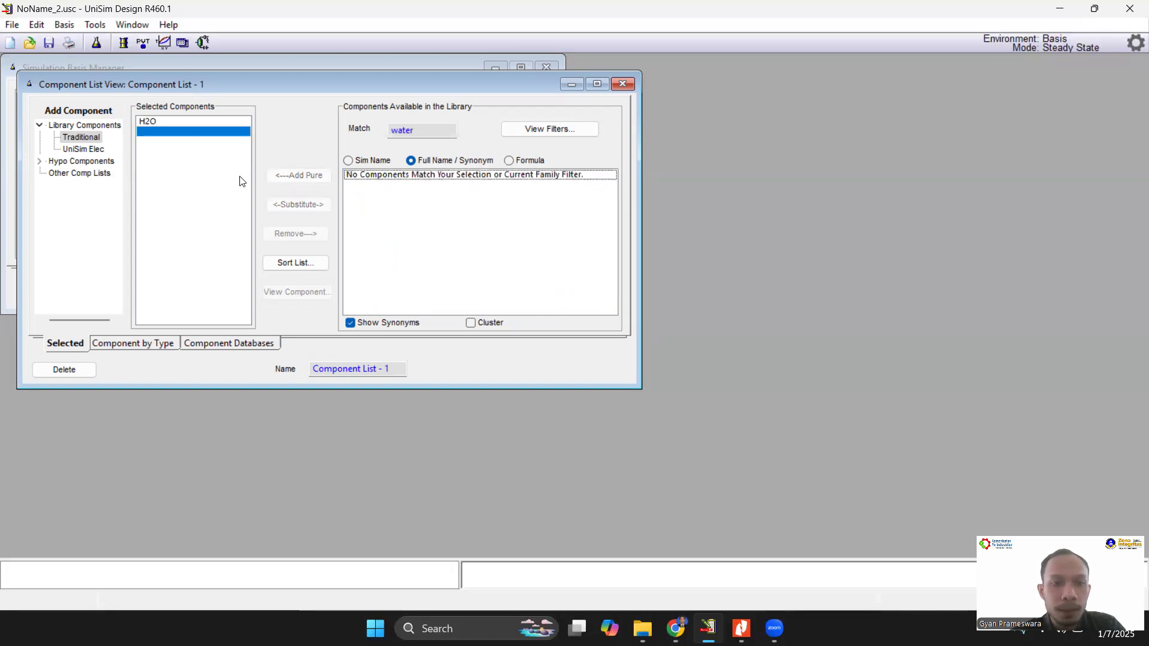
click(160, 123)
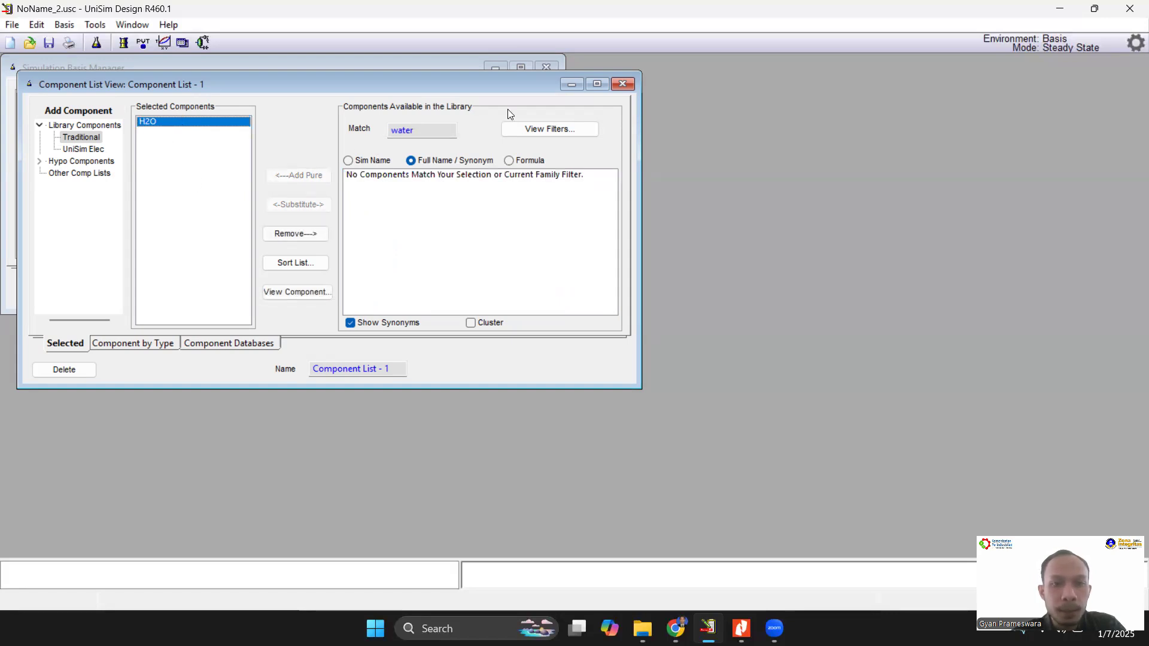
click(614, 86)
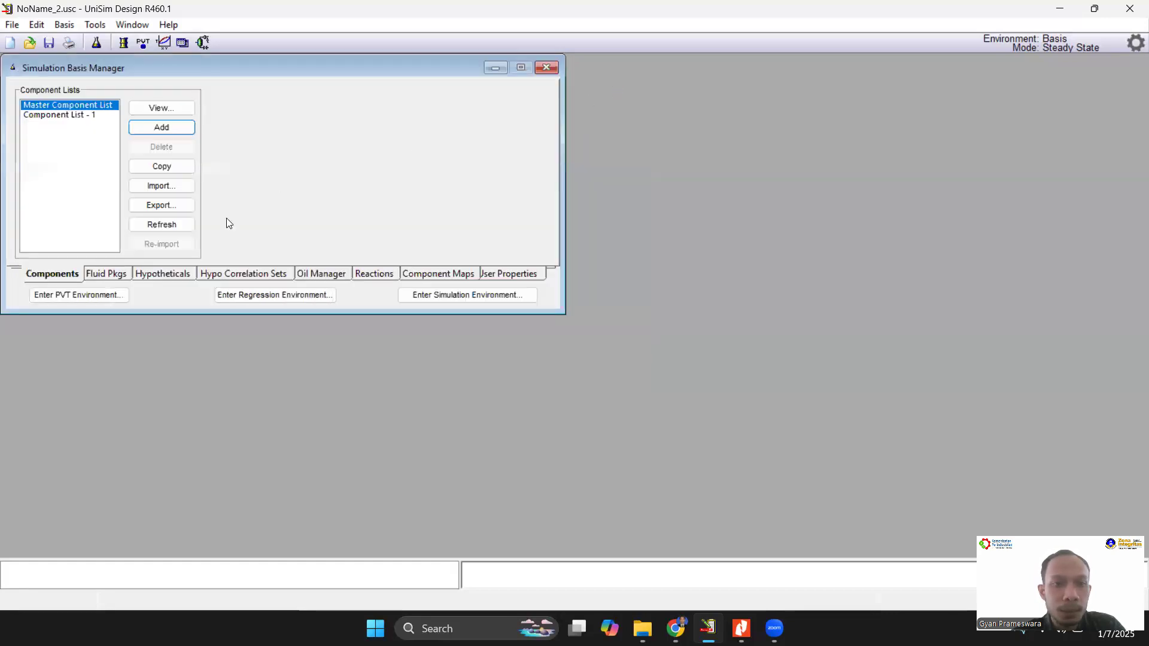
click(64, 115)
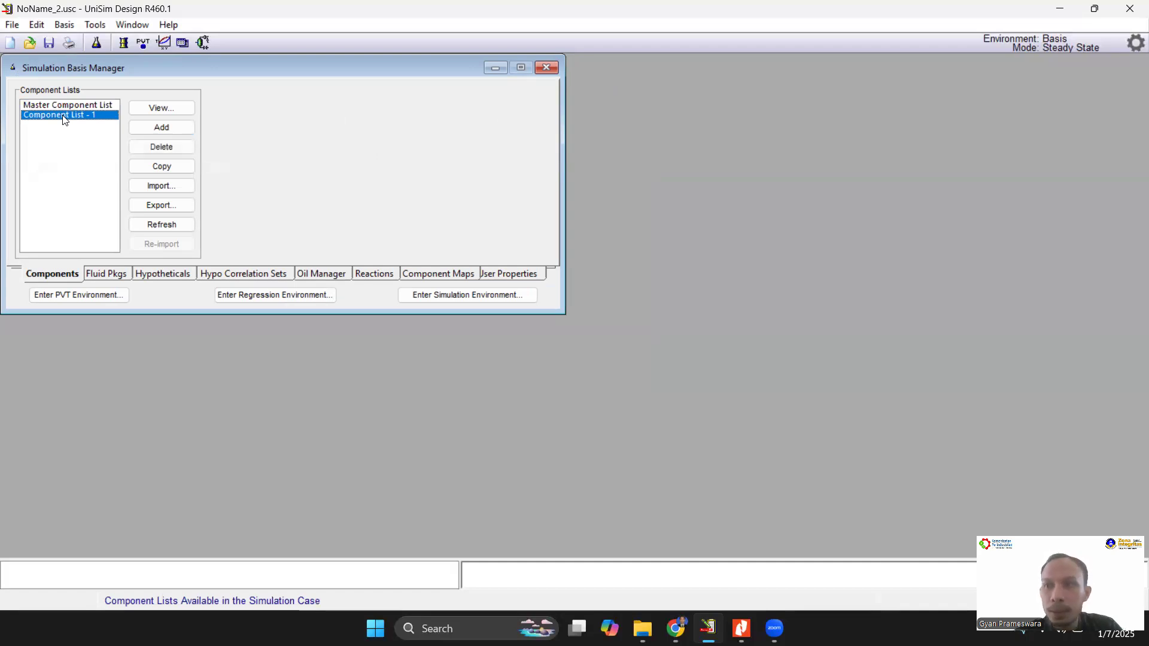
Step: Add a fluid package that uses the NRTL property package with Component List - 1
click(117, 274)
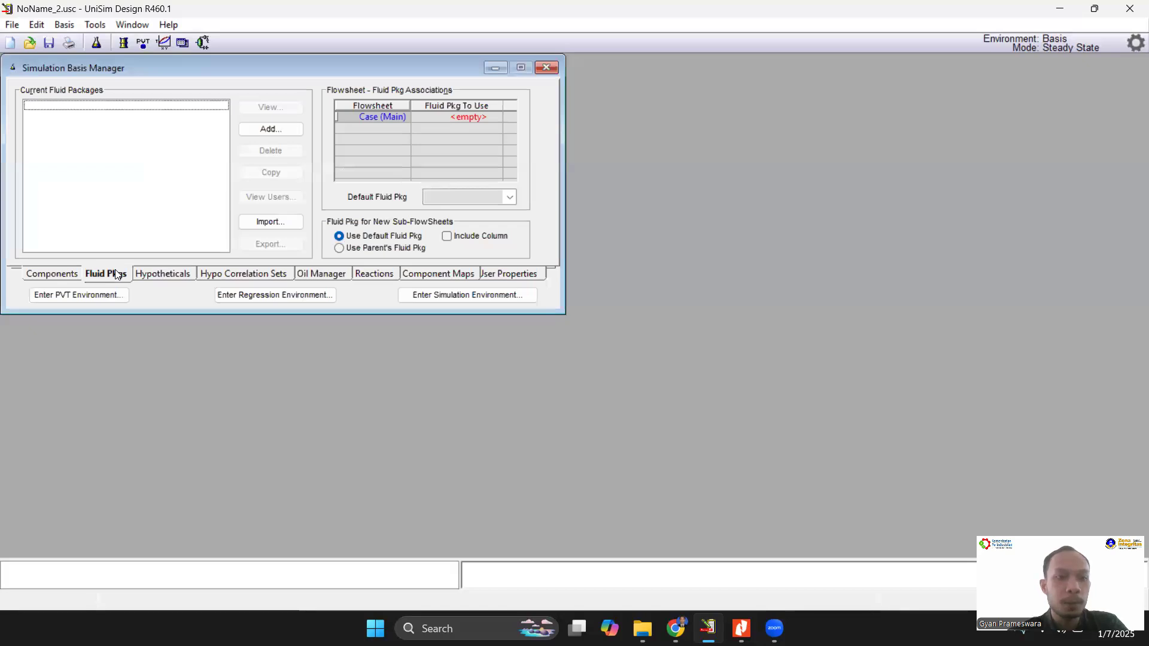
click(257, 129)
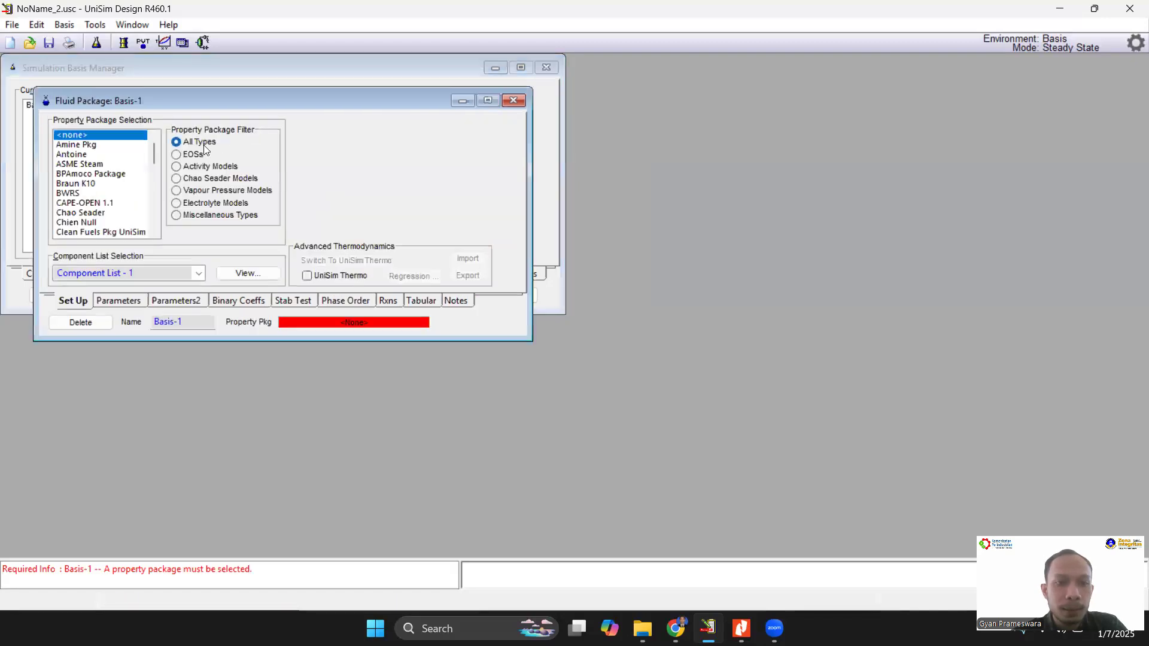
scroll(130, 179, down, 15)
scroll(130, 180, up, 8)
scroll(131, 179, down, 8)
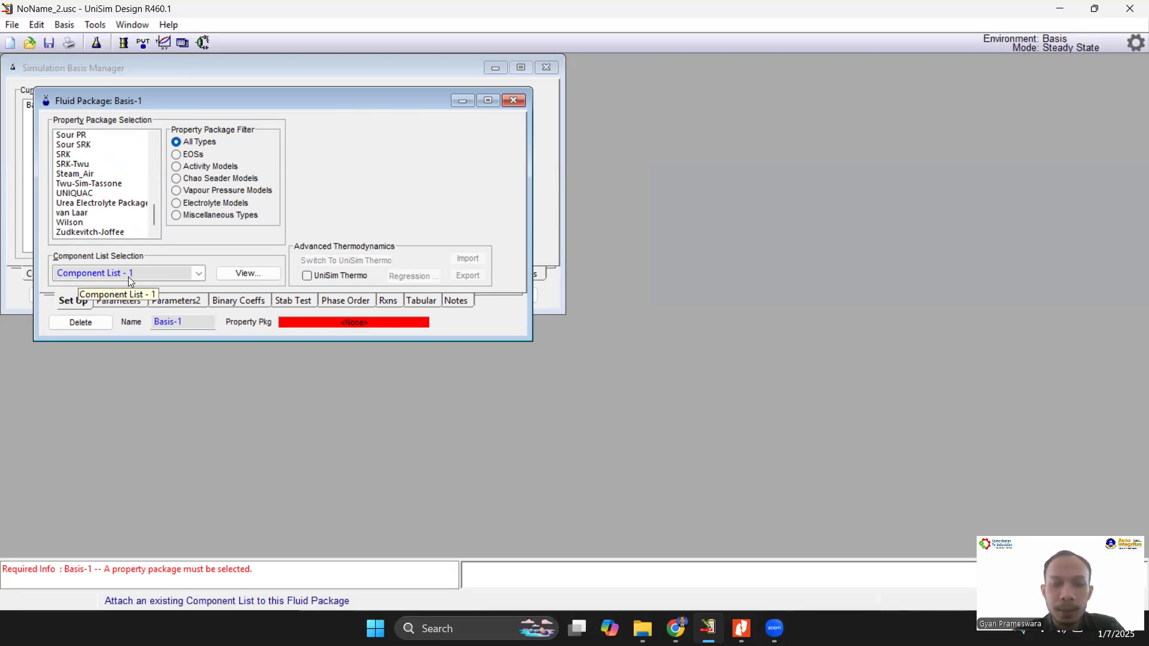
scroll(106, 208, up, 1)
scroll(106, 209, up, 5)
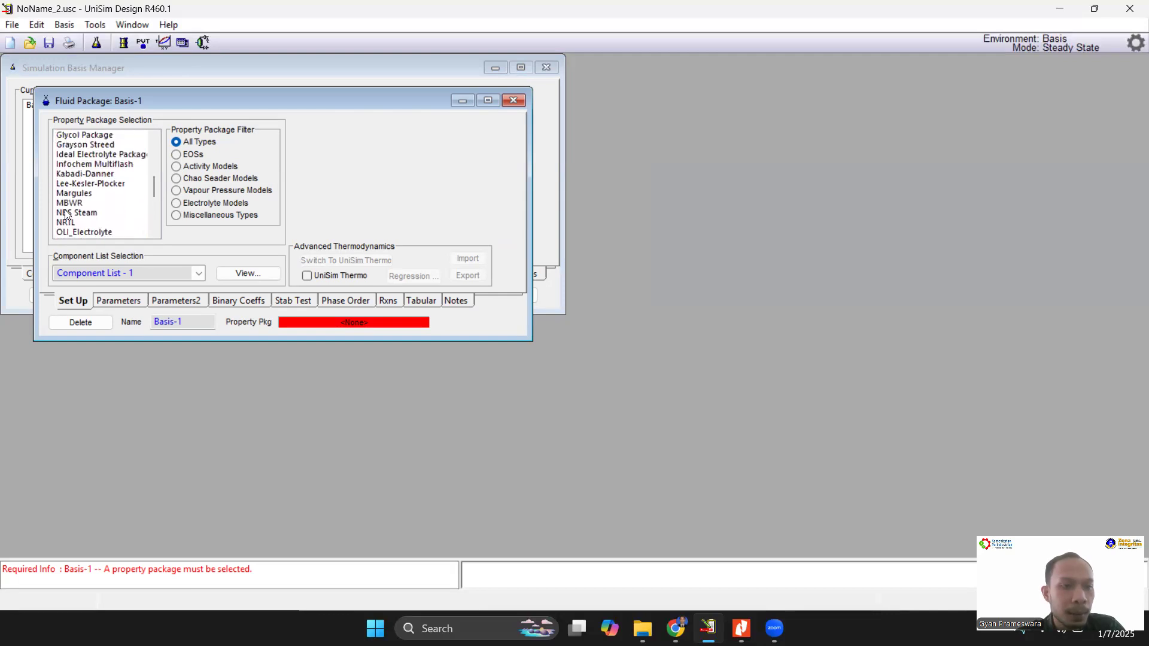
click(68, 214)
click(69, 222)
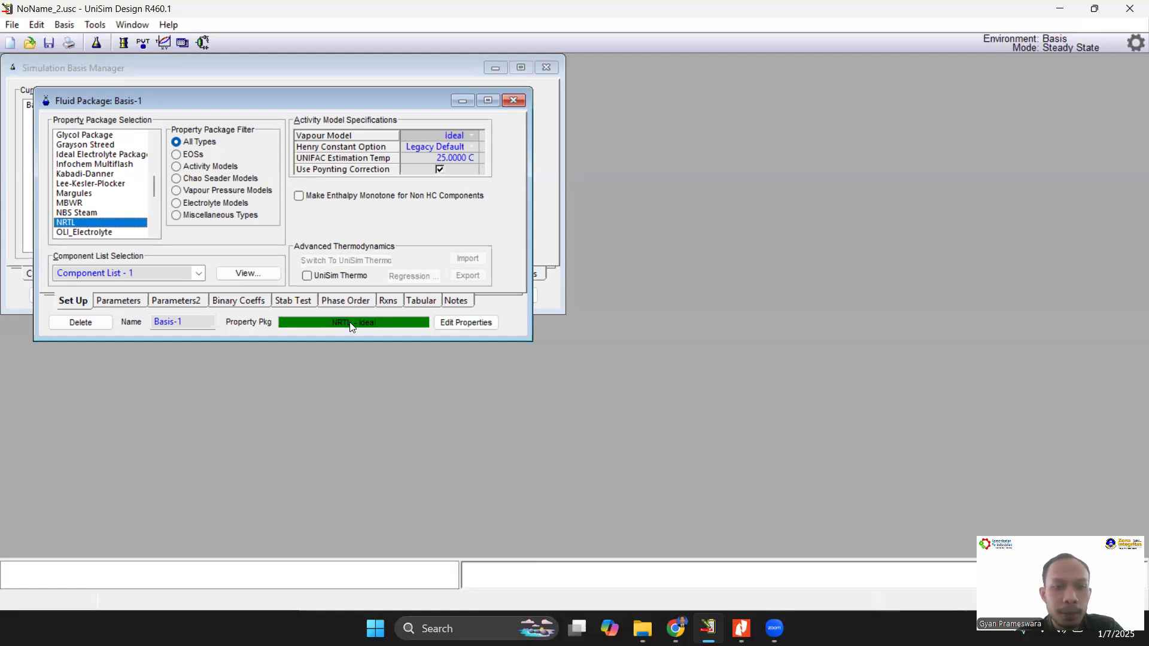
click(514, 102)
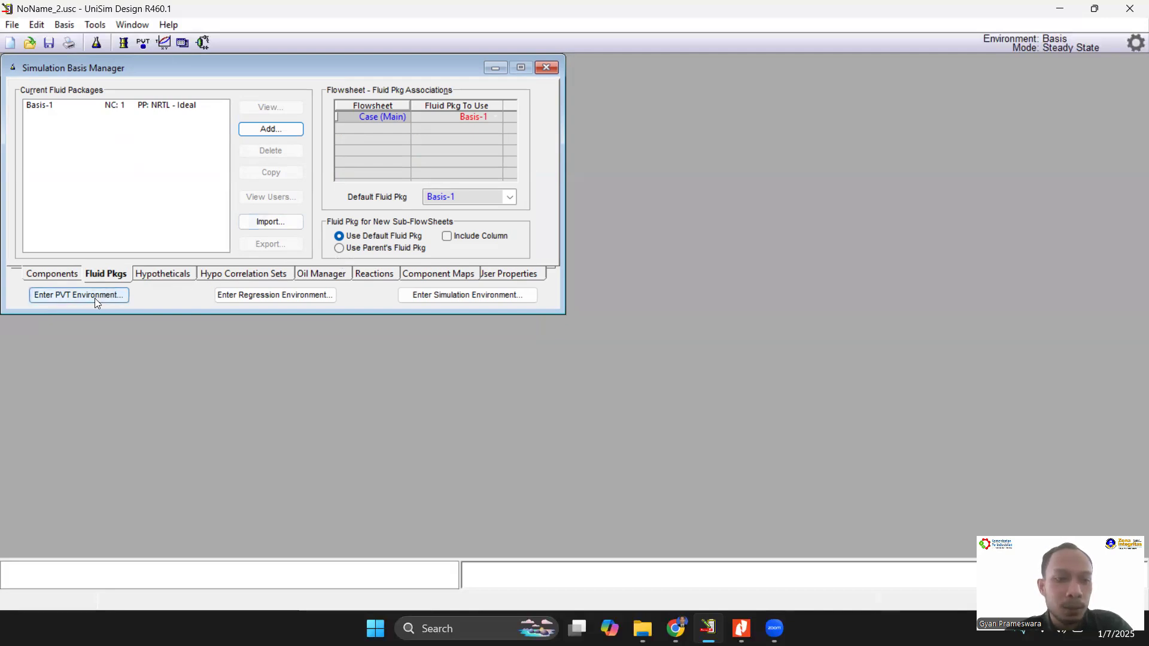
Step: Enter the simulation environment, maximize the process flow diagram, and reposition the object palette beside the drawing area
click(450, 293)
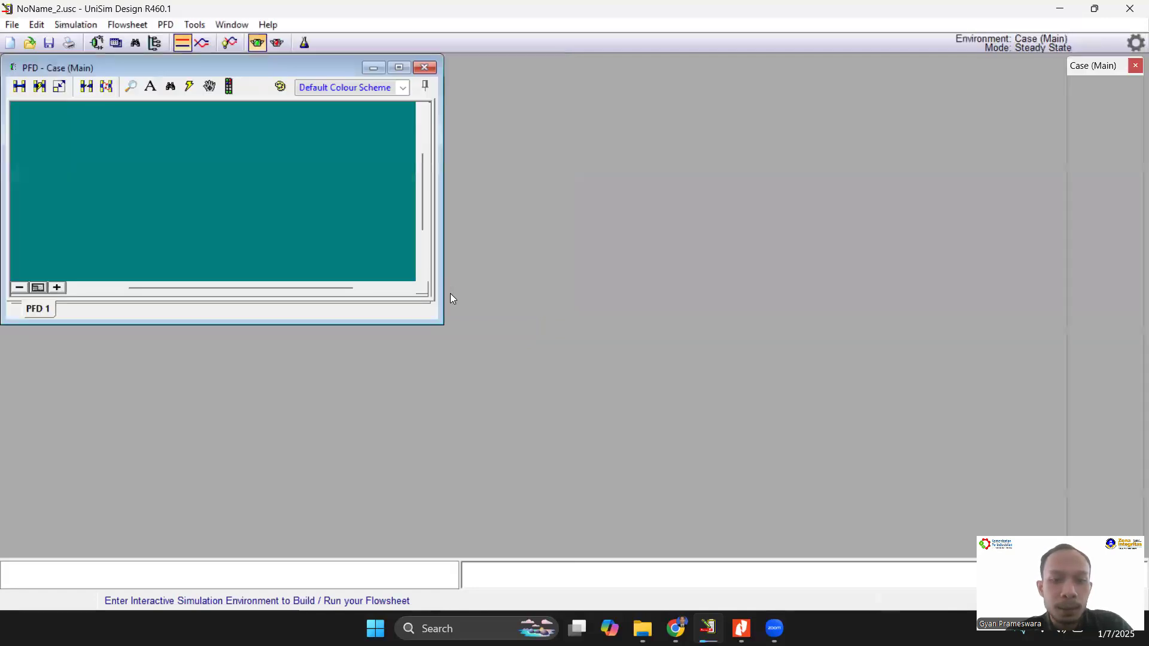
click(398, 67)
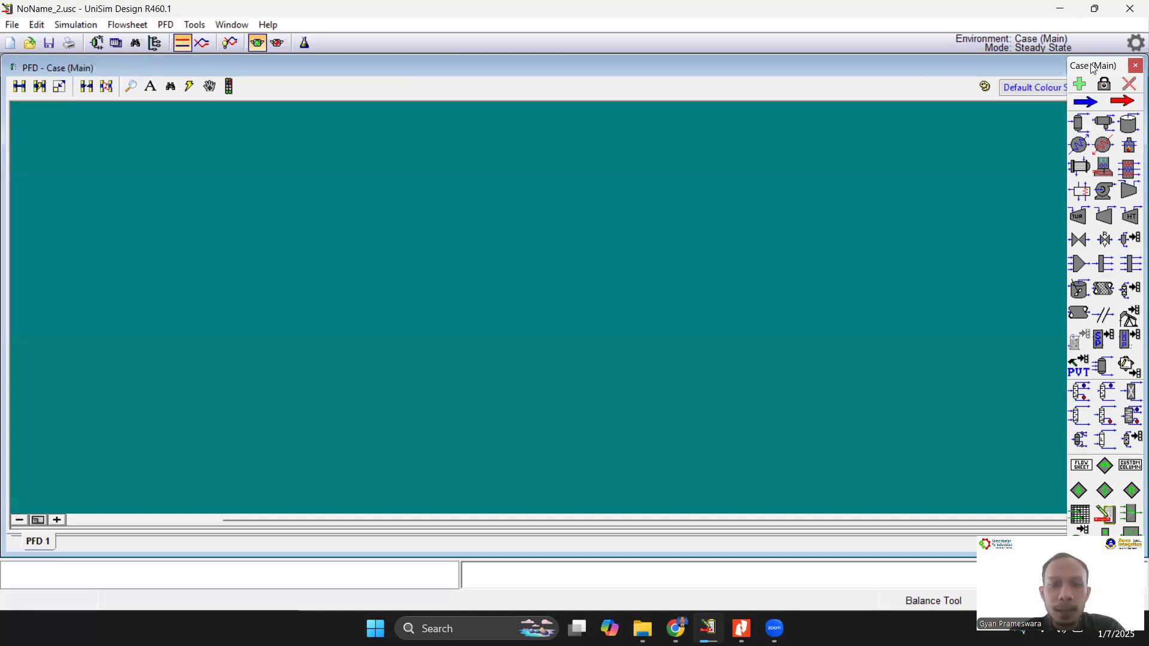
drag(1091, 67, 104, 49)
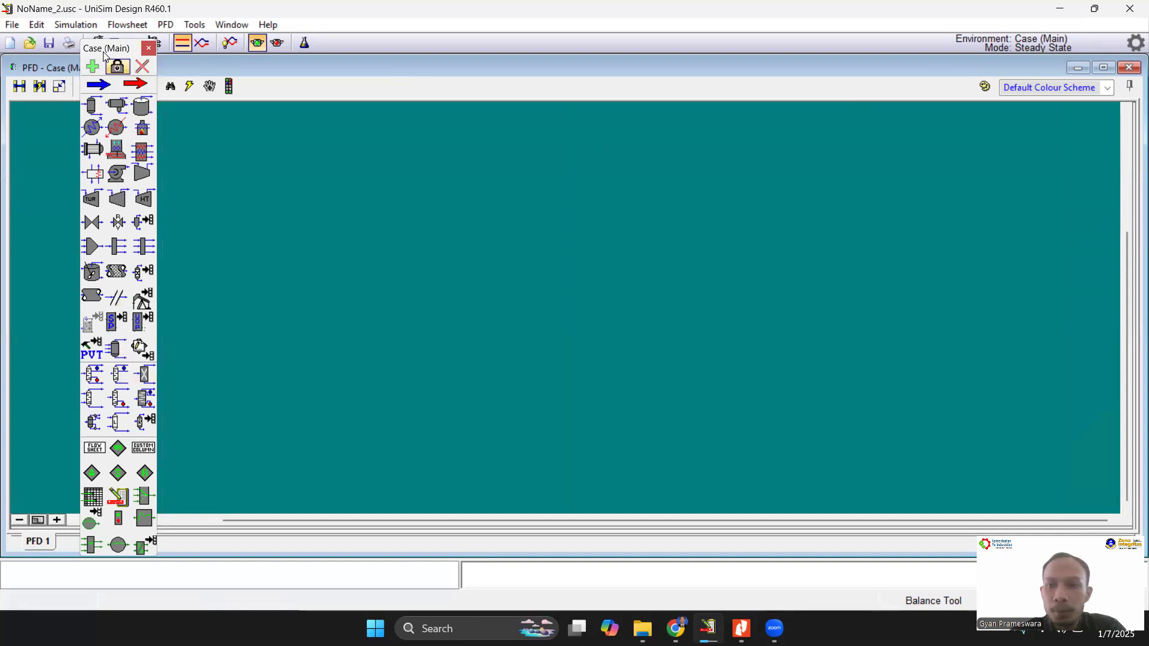
drag(104, 54, 1057, 85)
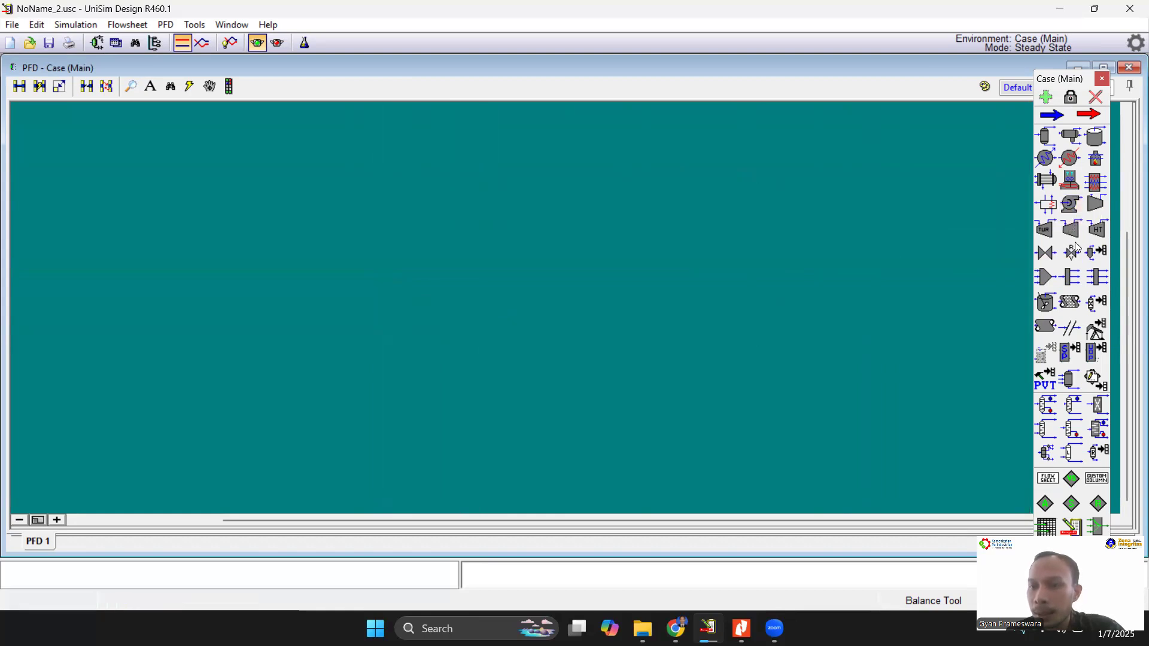
Step: Add a pump near the middle of the process flow diagram
click(1072, 205)
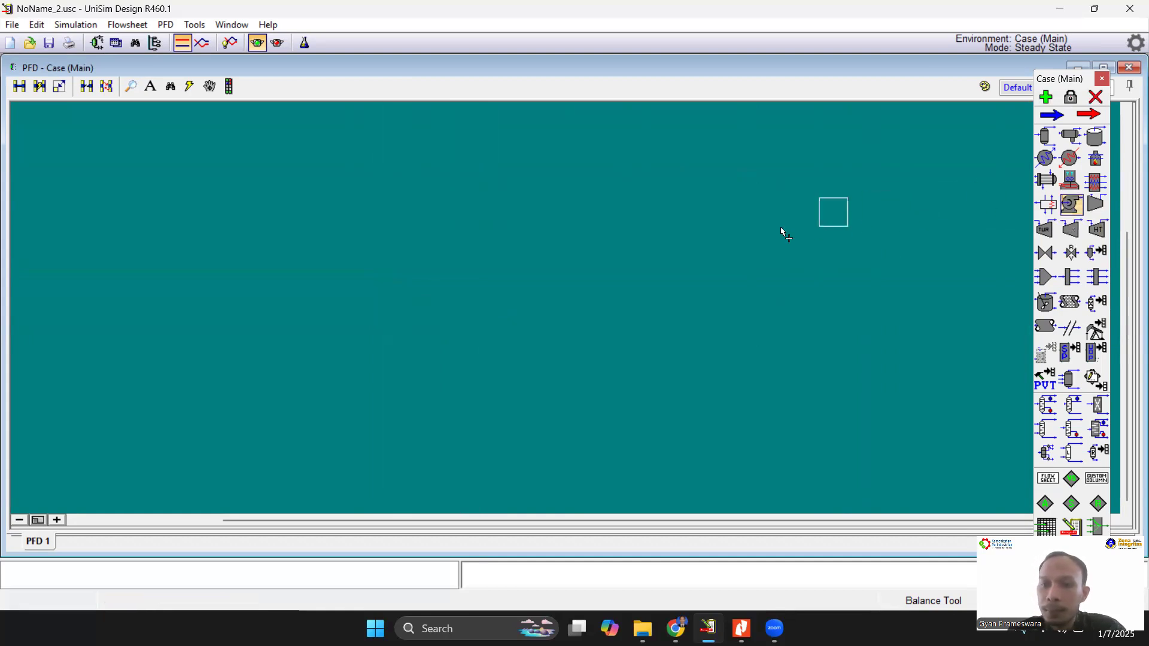
click(491, 302)
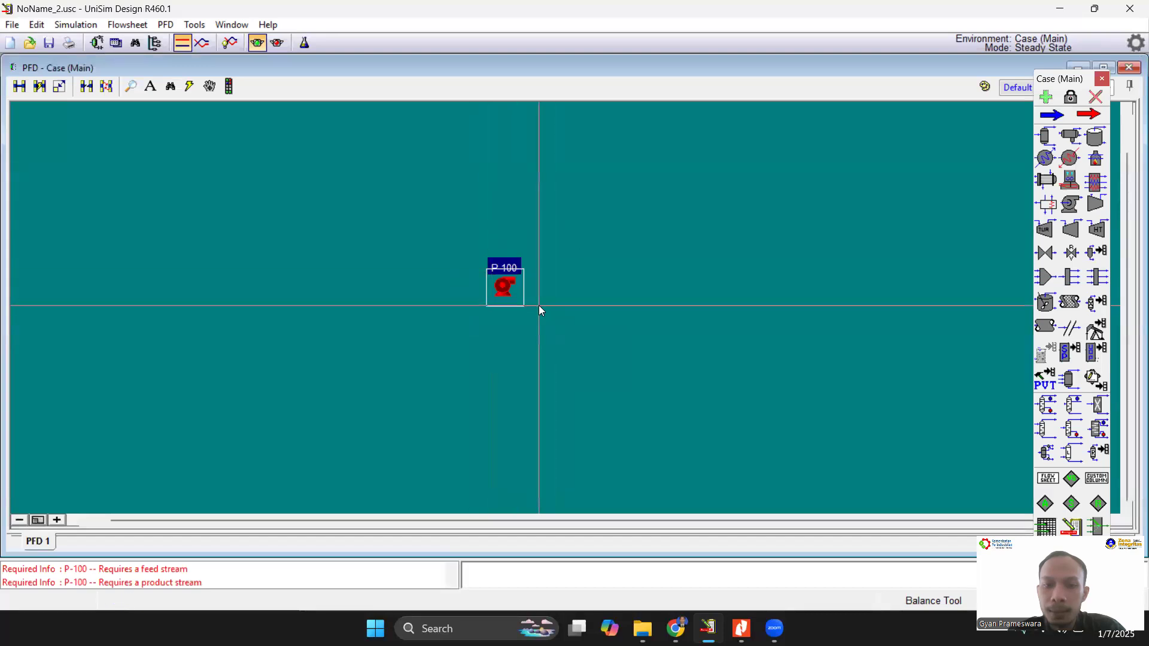
double_click(510, 266)
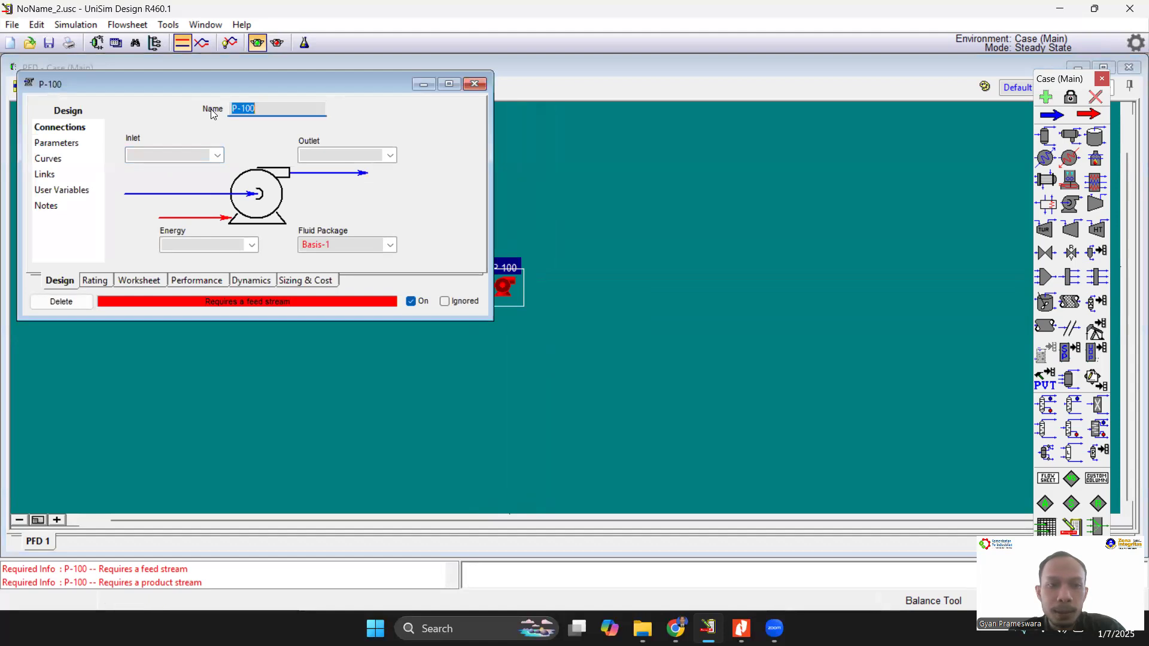
key(Tab)
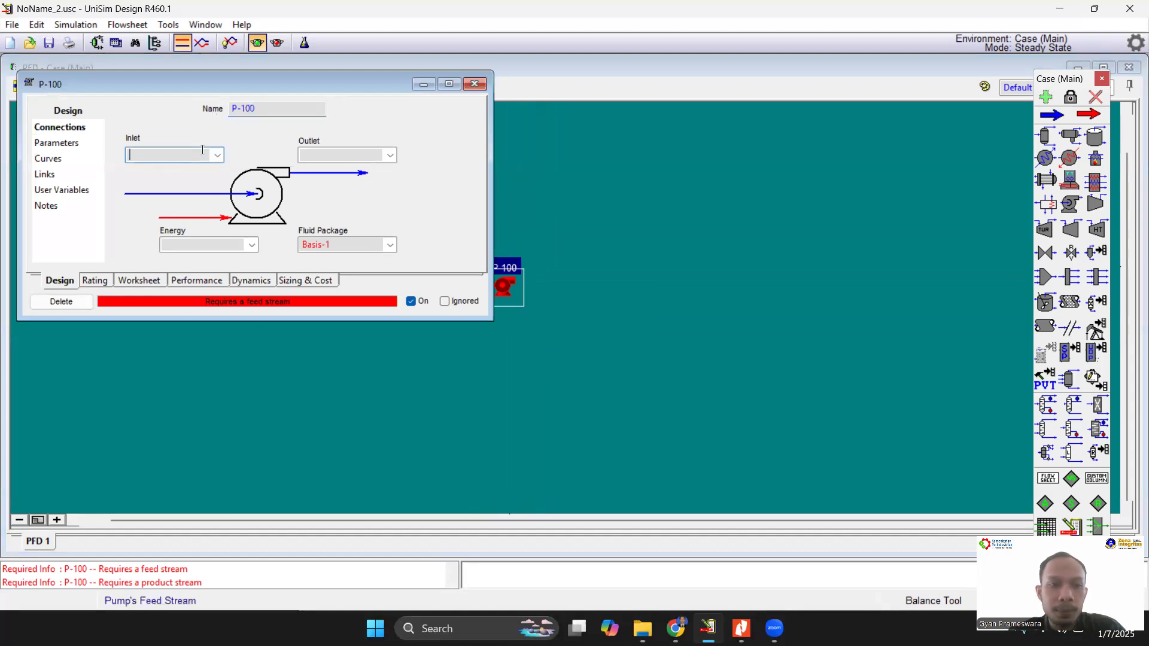
click(335, 155)
click(474, 83)
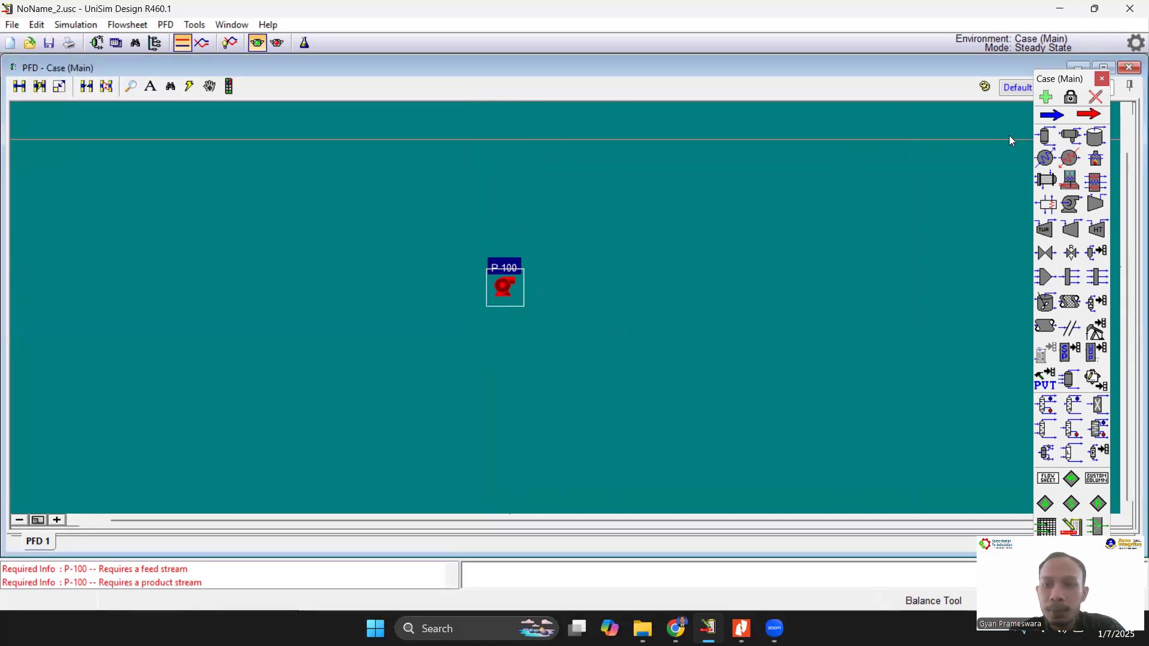
click(1088, 116)
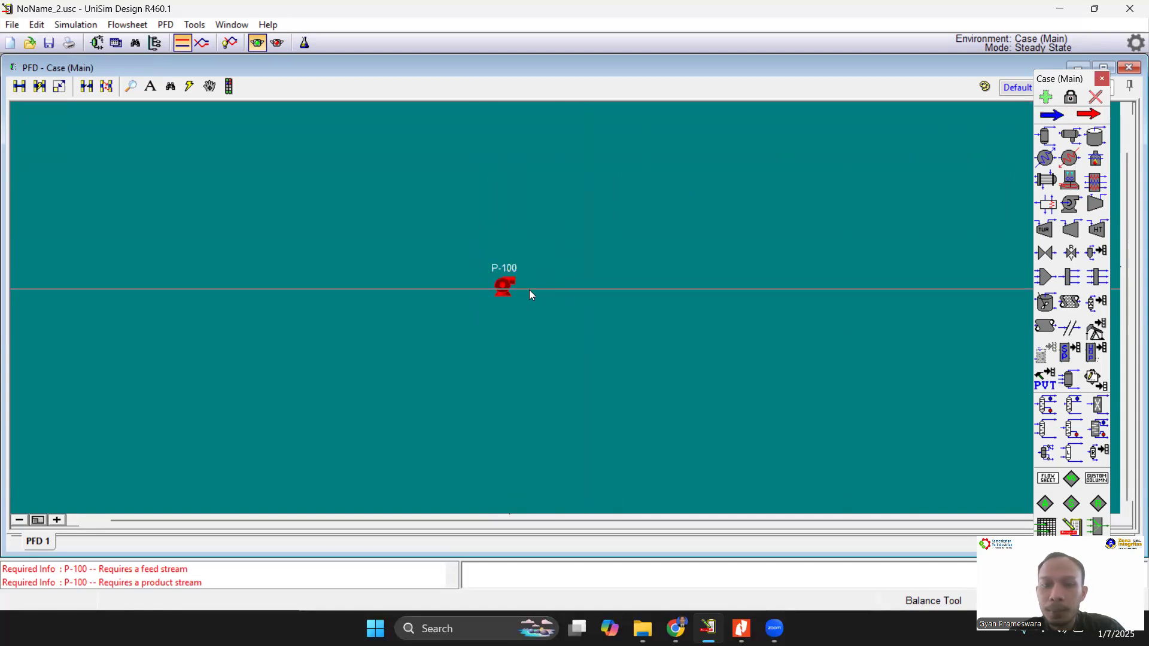
Step: Connect new stream 1 as the inlet and new stream 2 as the outlet of pump P-100
double_click(505, 288)
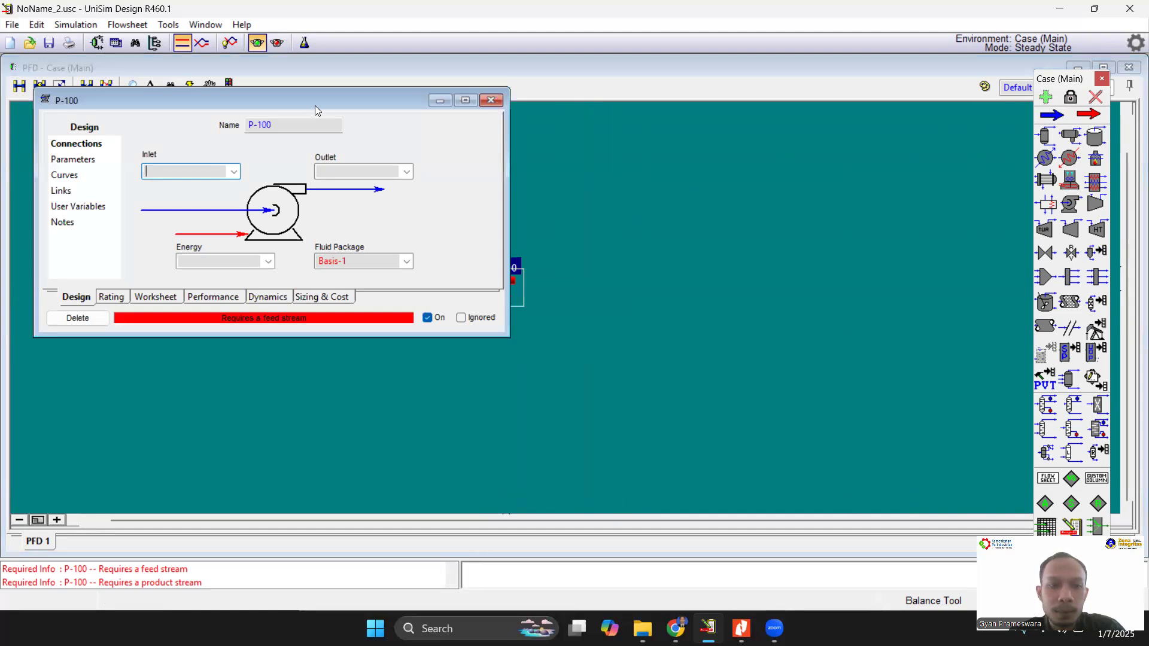
drag(314, 105, 288, 127)
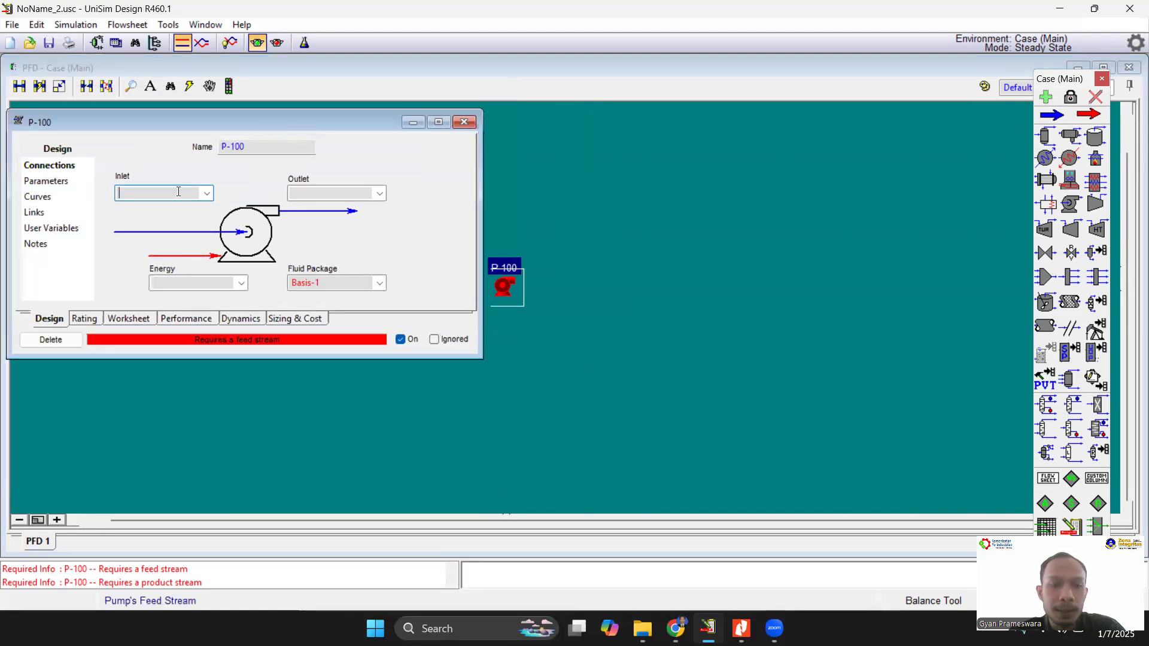
text(1)
click(305, 192)
text(2)
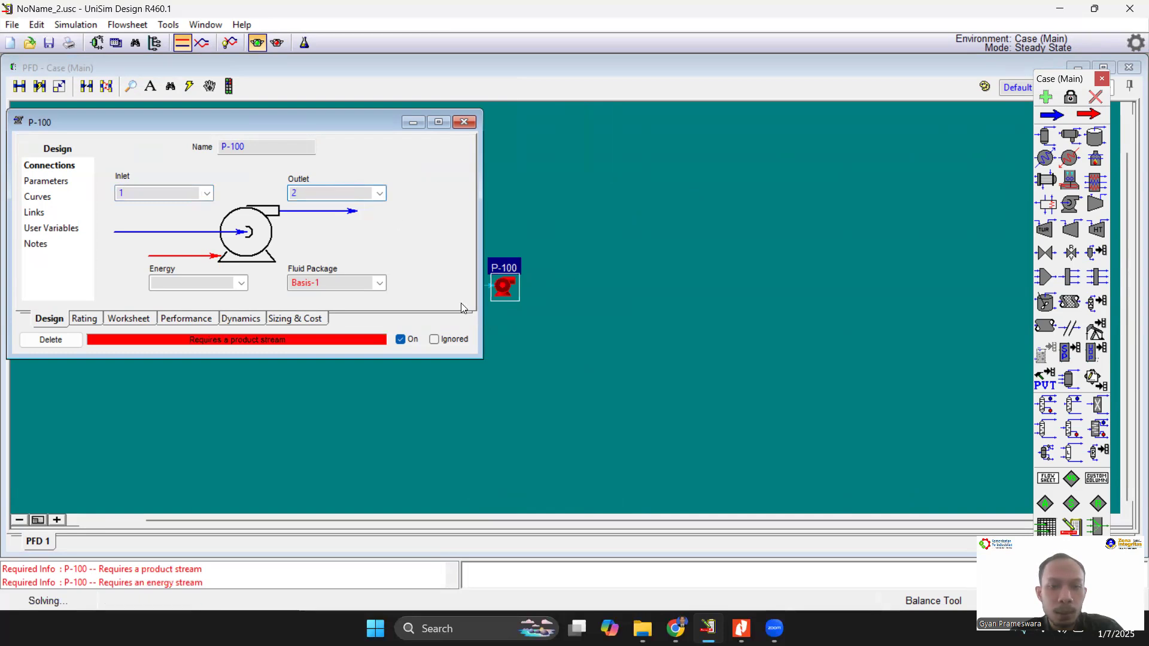
Step: Attach an energy stream named energi1 to pump P-100 and move its property window clear of the flowsheet objects
click(229, 283)
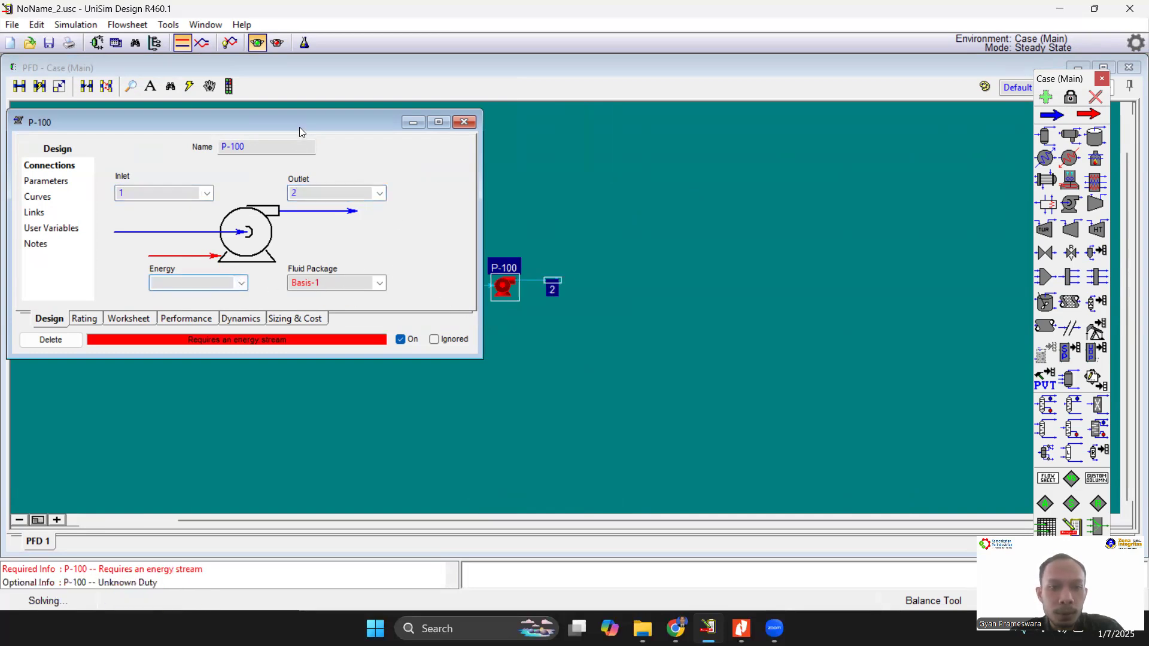
drag(299, 126, 870, 134)
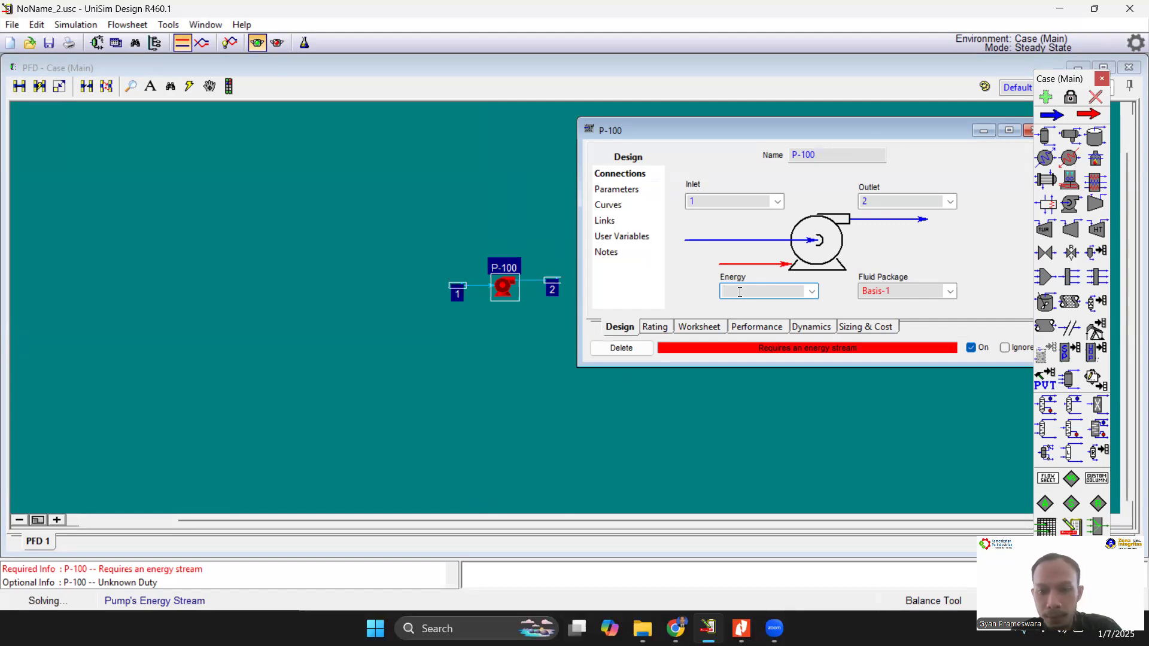
text(energi1)
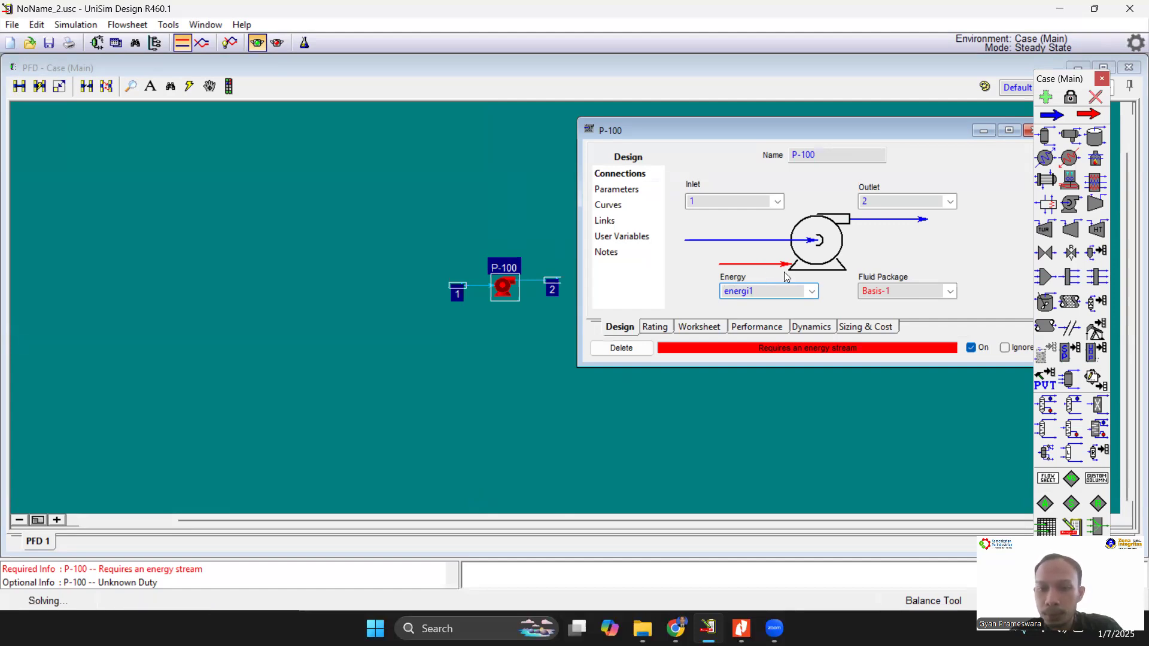
click(634, 191)
click(628, 178)
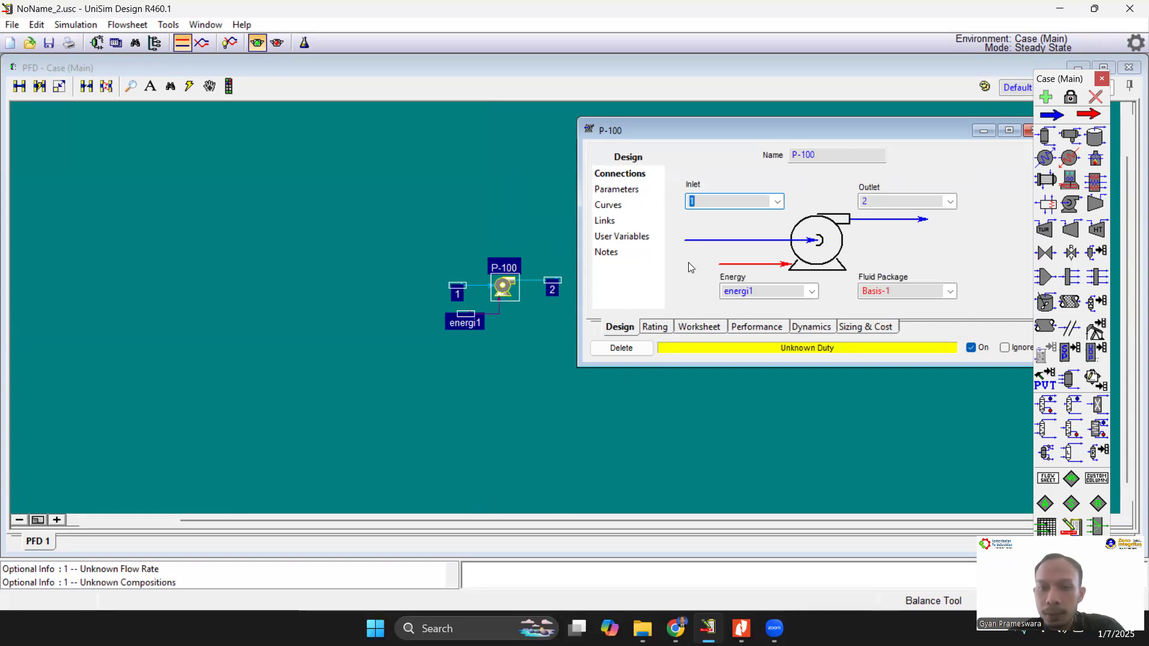
drag(768, 131, 755, 131)
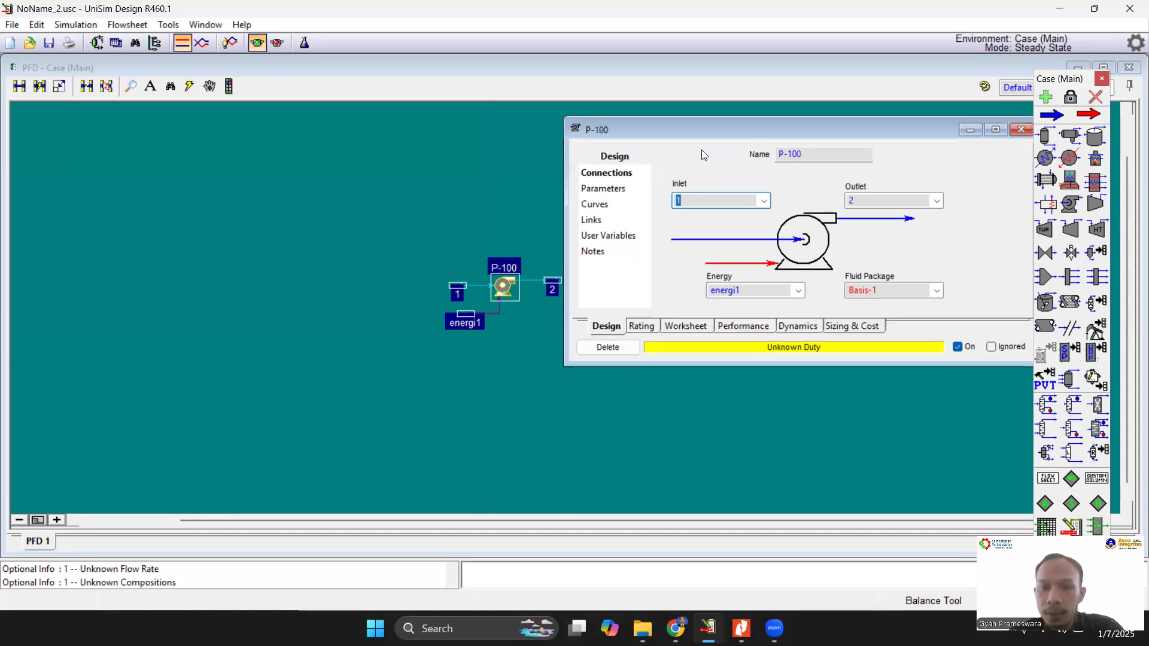
click(622, 190)
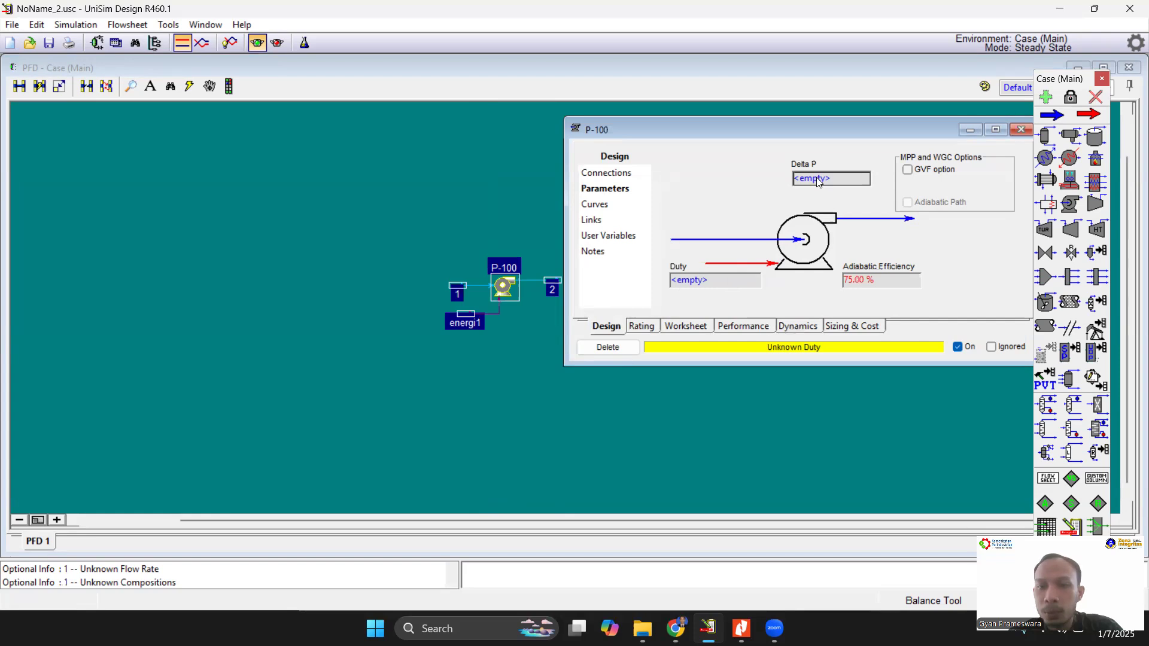
click(622, 189)
click(606, 173)
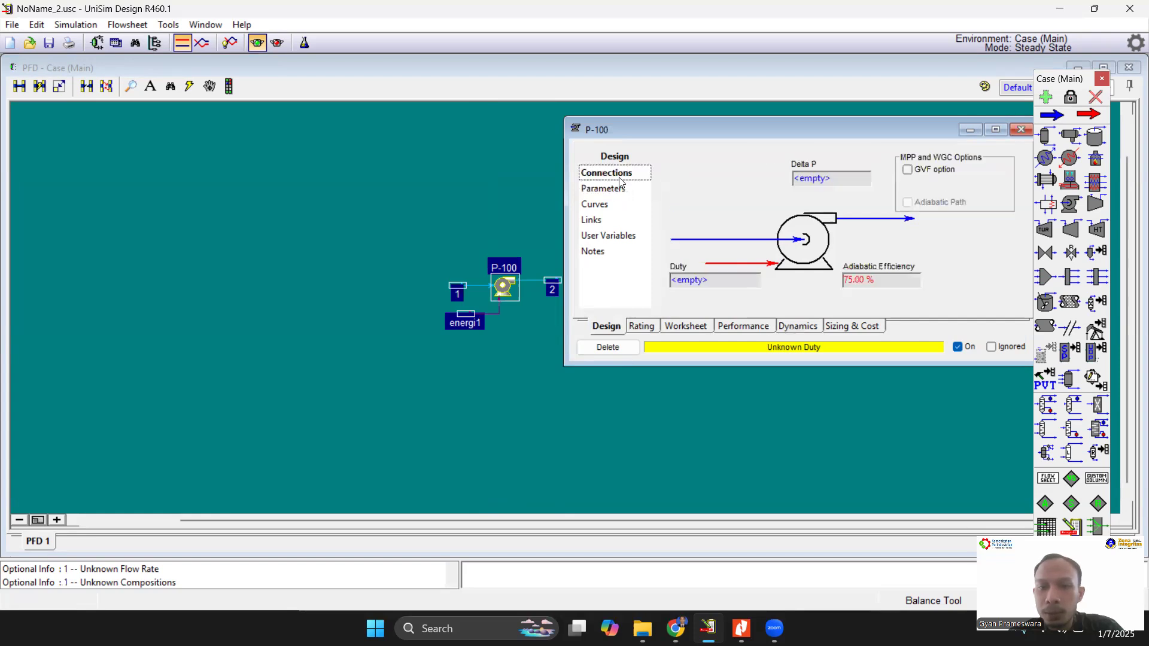
Step: Set the temperature of inlet stream 1 to 30 C in the pump's worksheet conditions
click(683, 329)
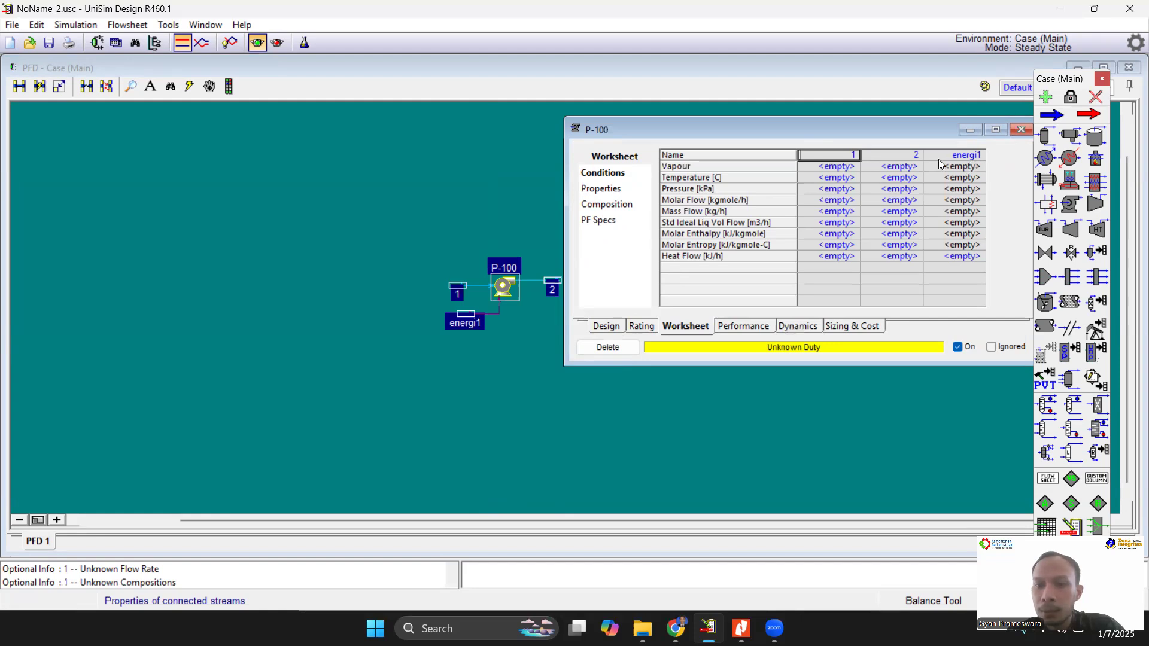
click(836, 167)
click(835, 178)
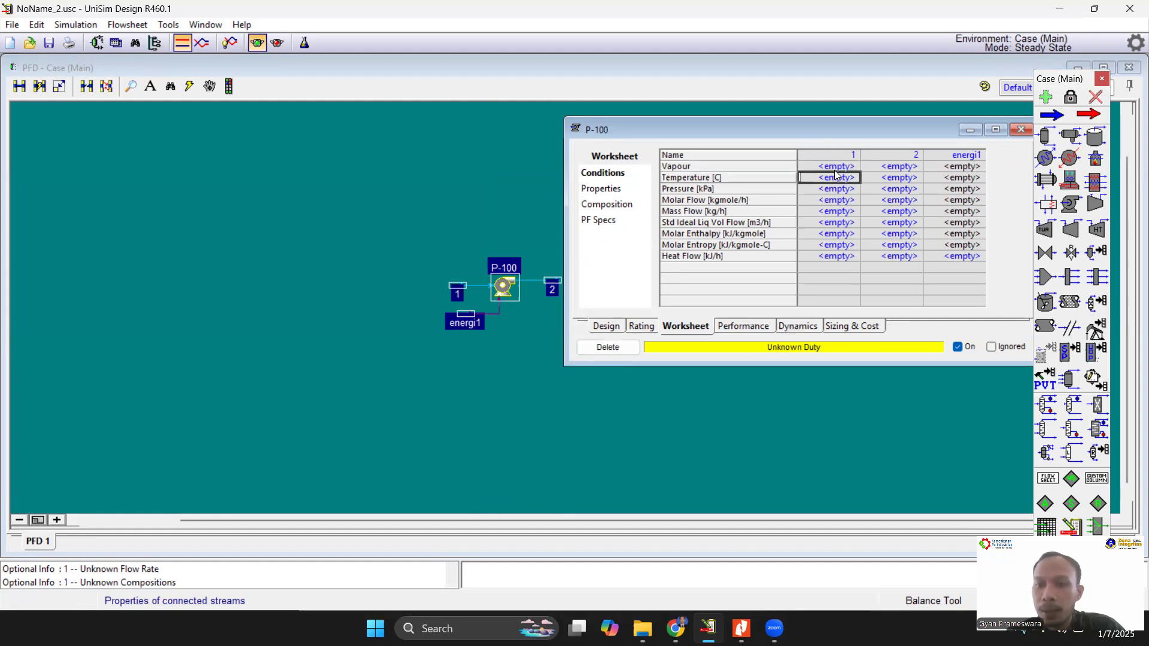
click(835, 169)
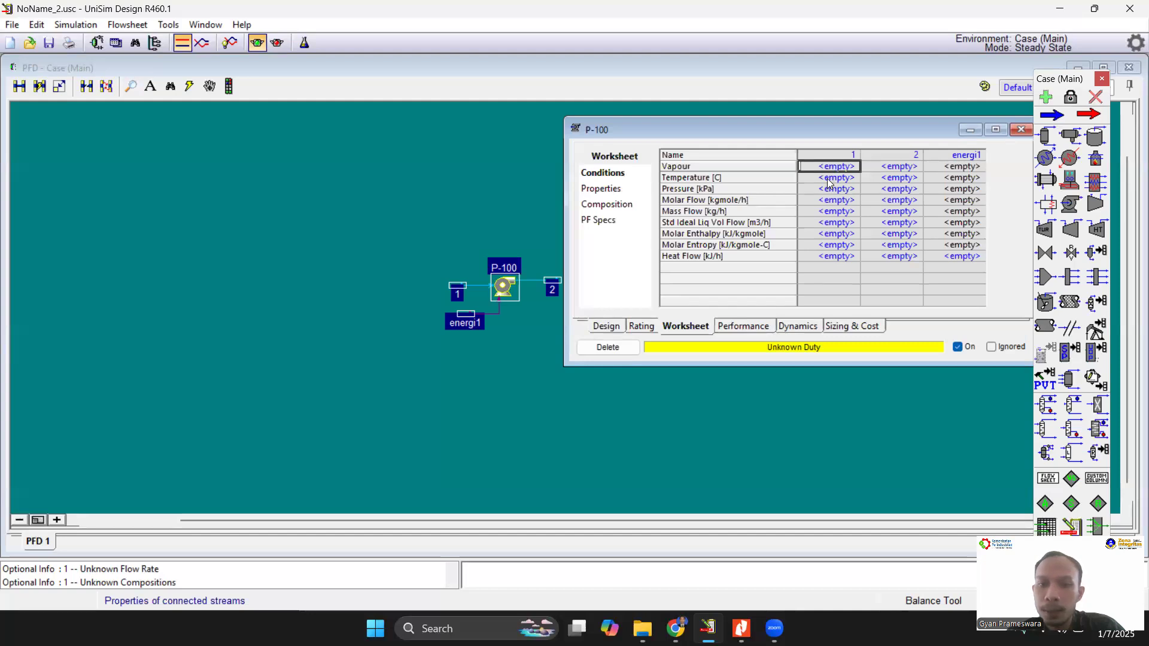
click(827, 179)
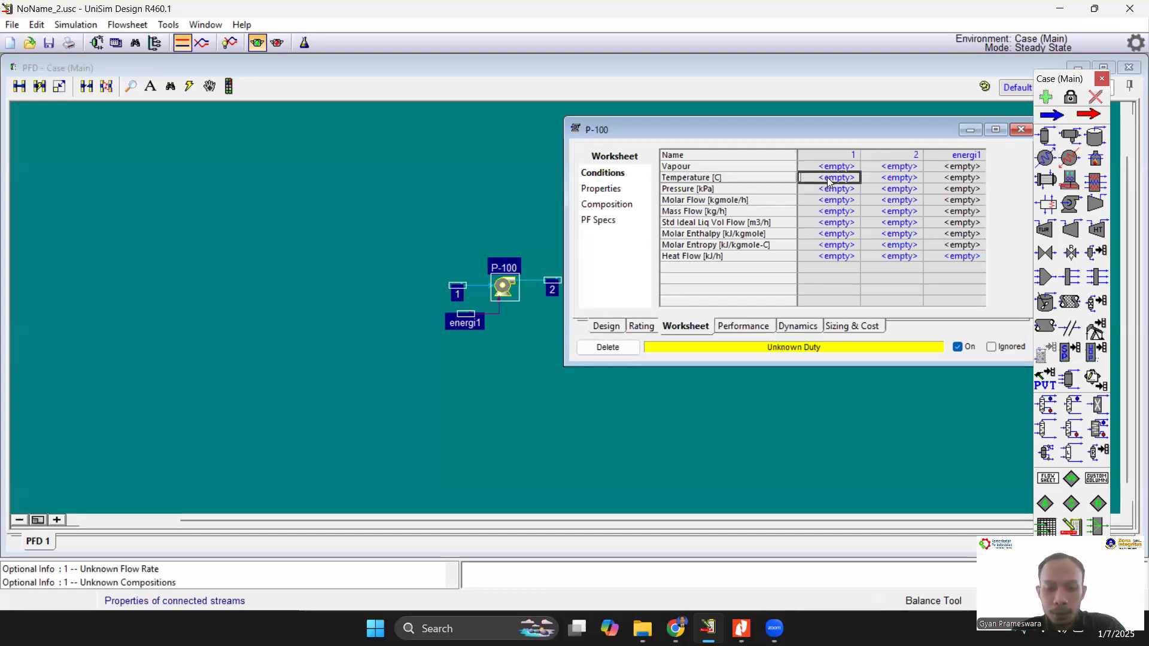
text(30)
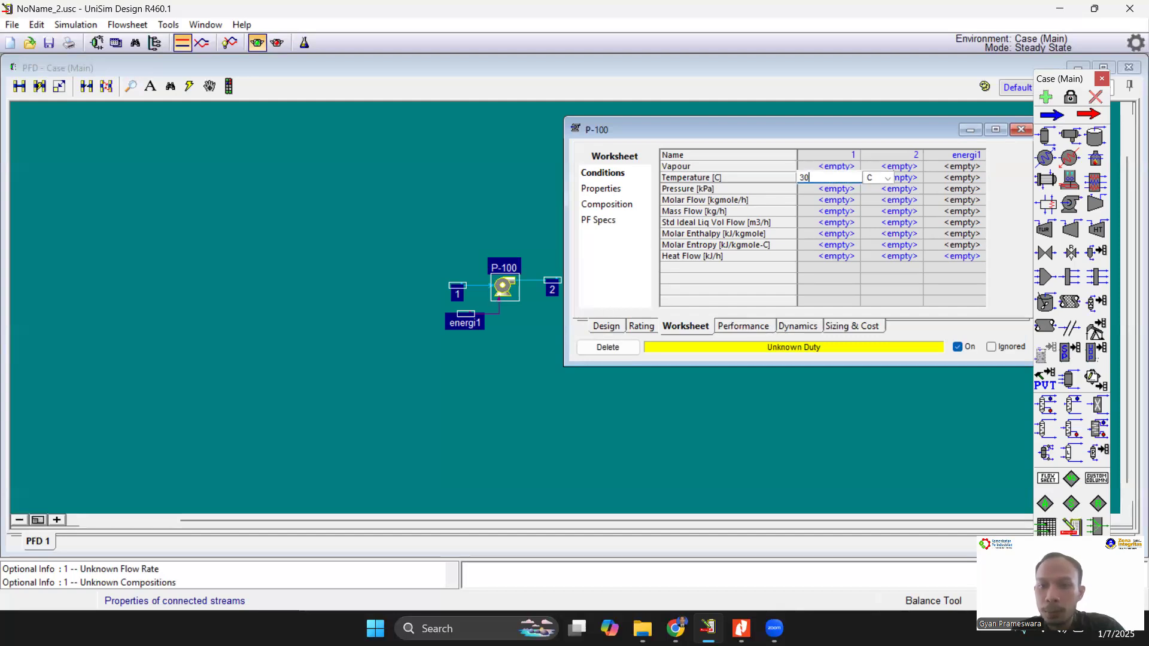
click(879, 179)
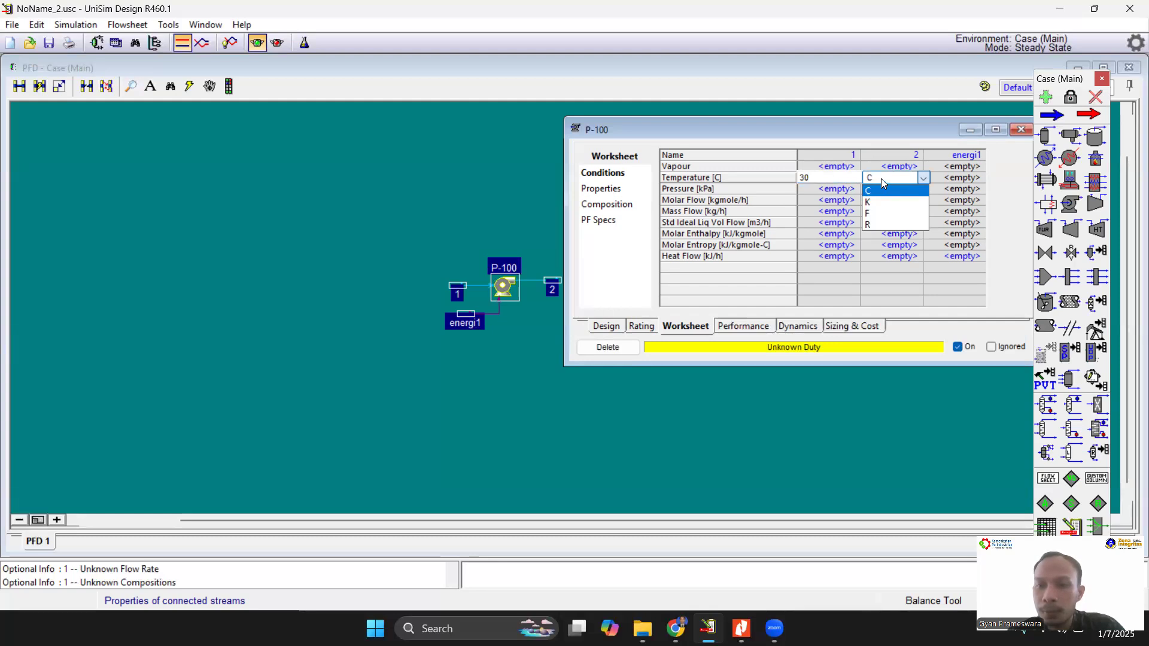
click(881, 177)
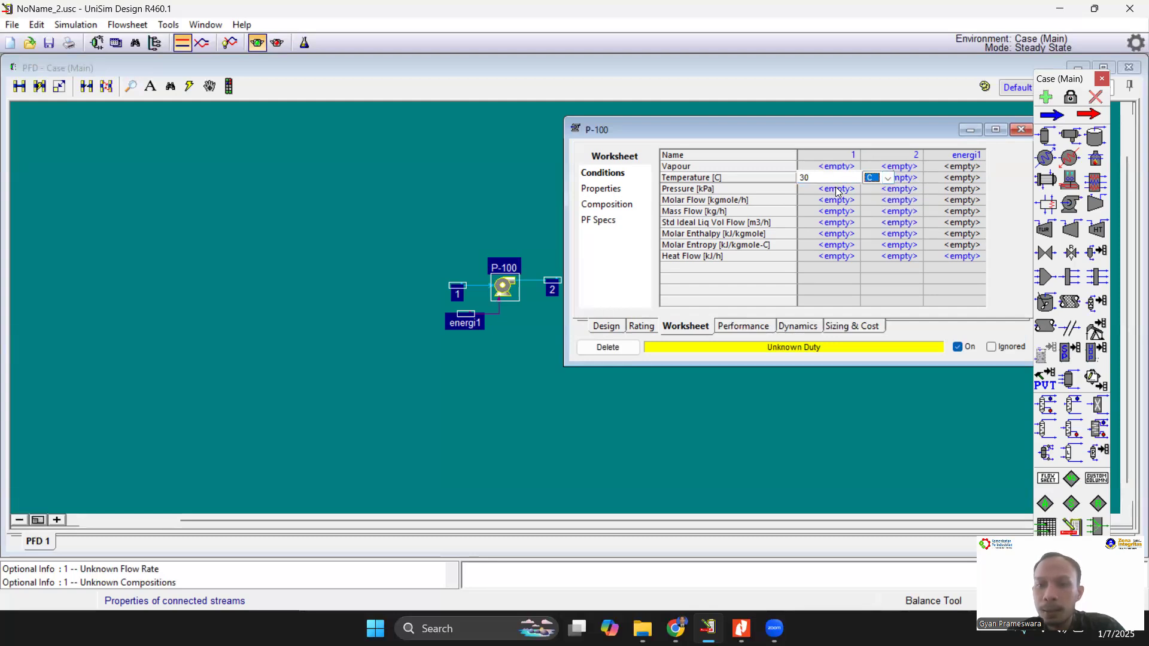
Step: Set the pressure of stream 1 to 100 kPa and its molar flow to 1000 kgmole/h
click(837, 190)
text(100)
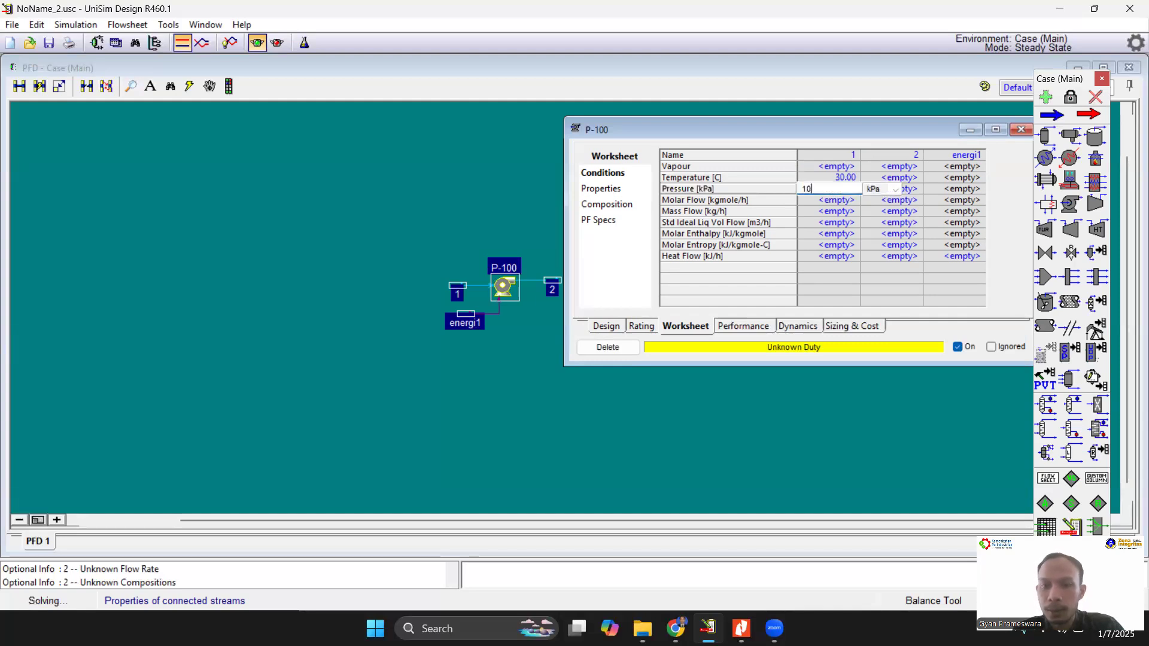
click(829, 201)
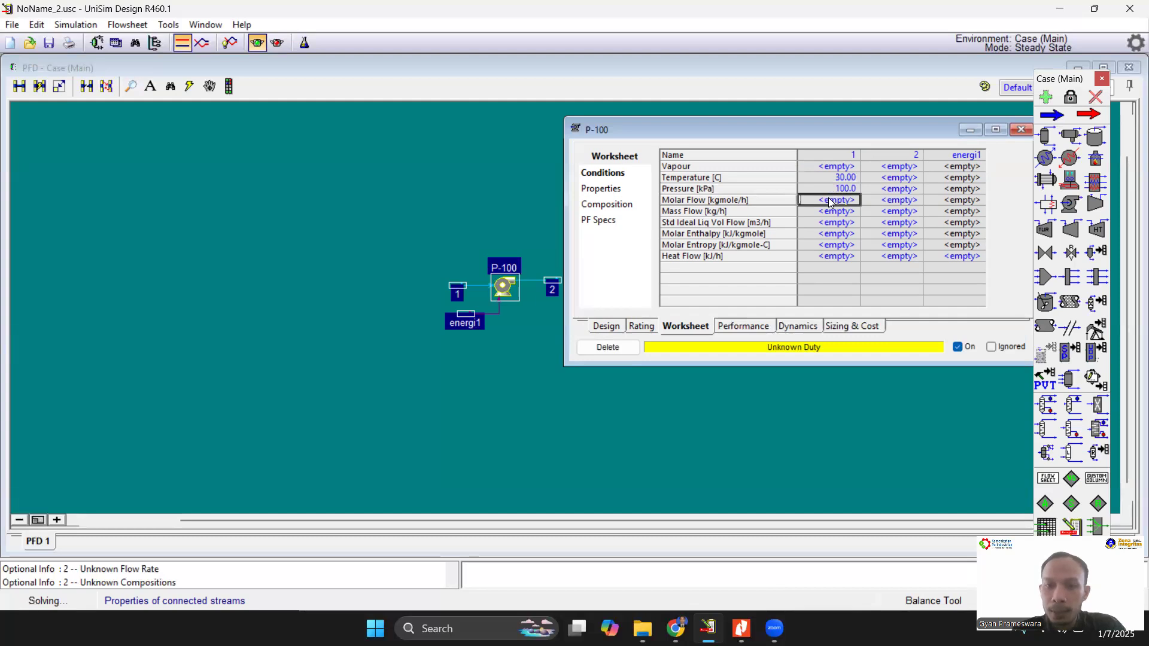
text(1000)
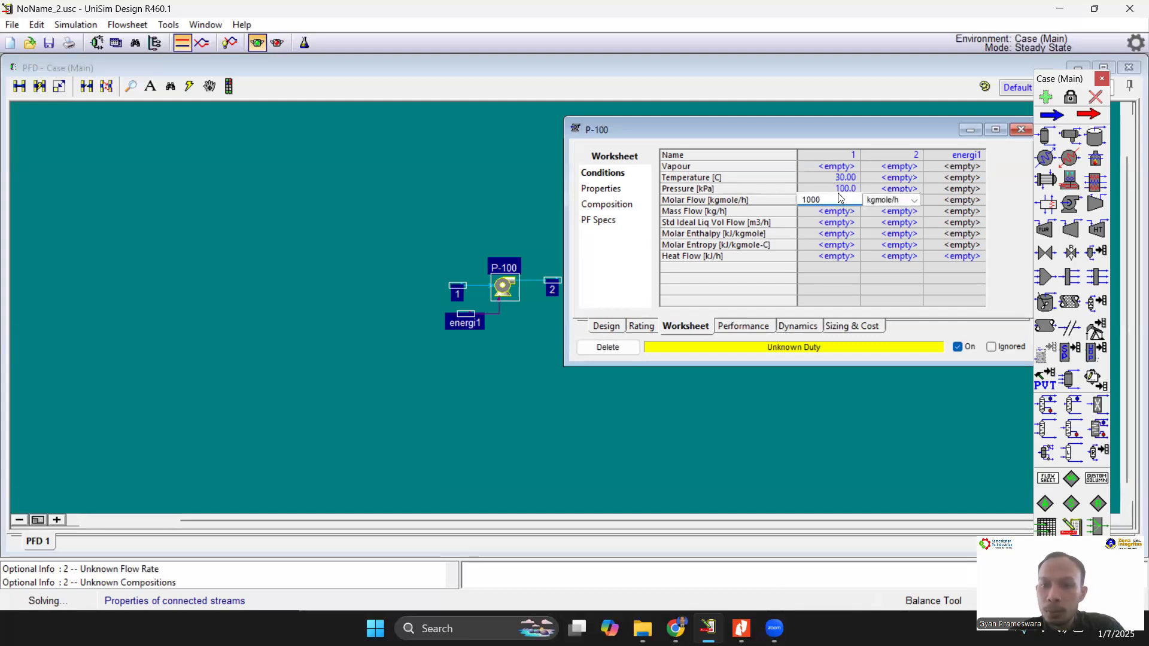
key(Return)
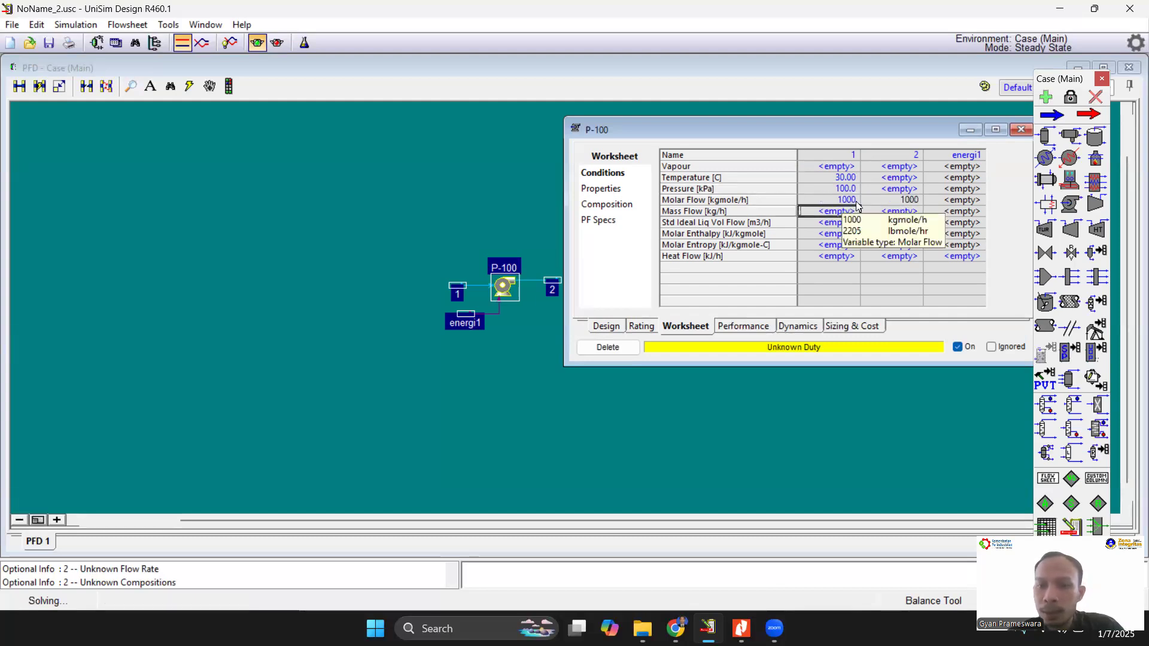
click(855, 203)
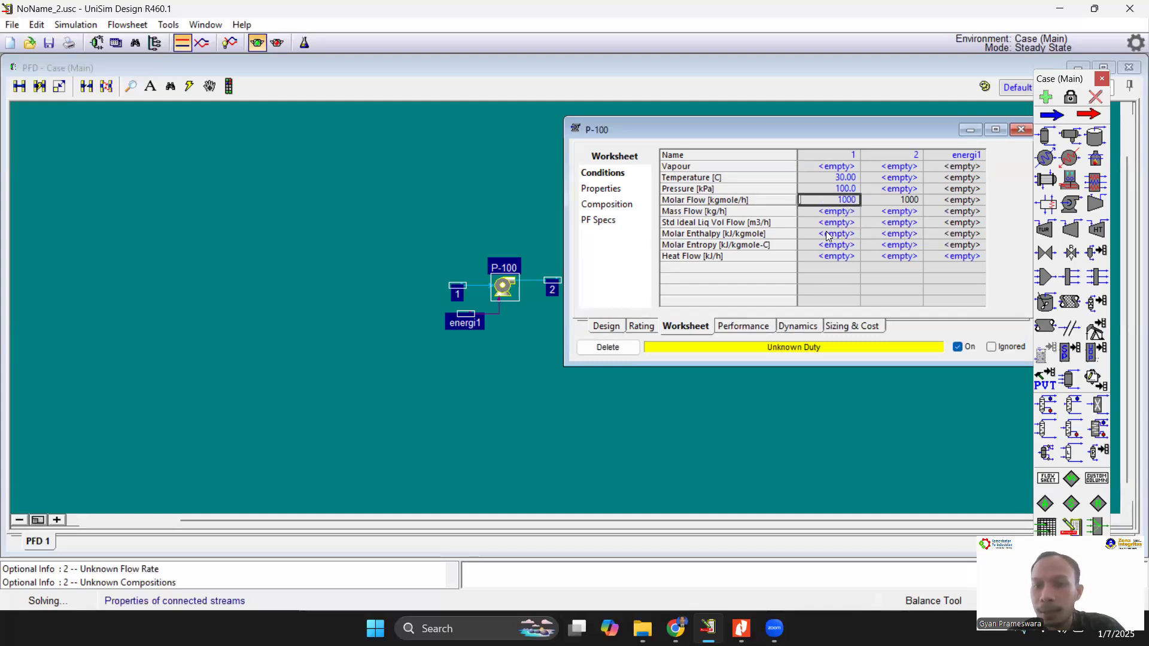
mouse_move(839, 203)
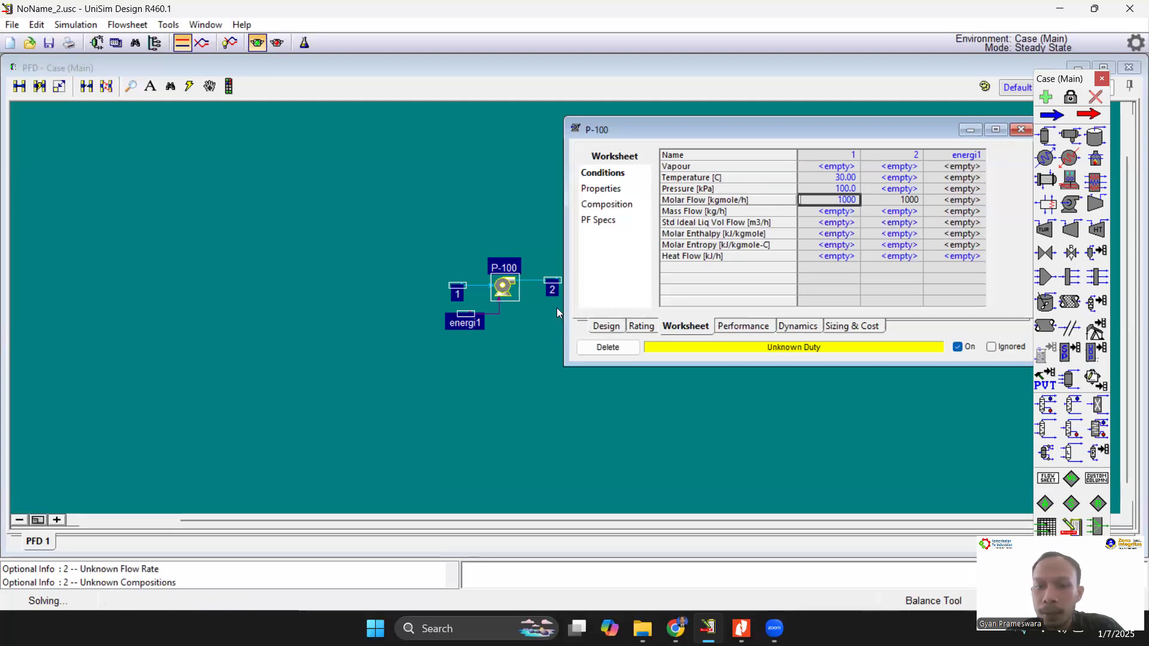
click(879, 188)
click(878, 179)
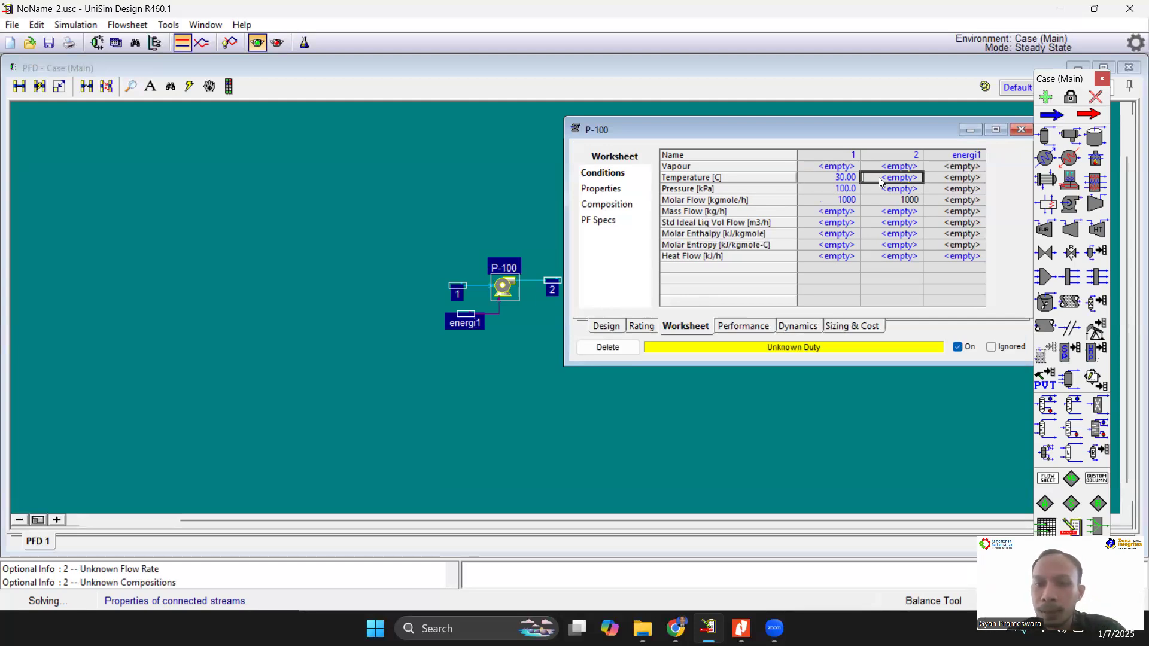
click(884, 186)
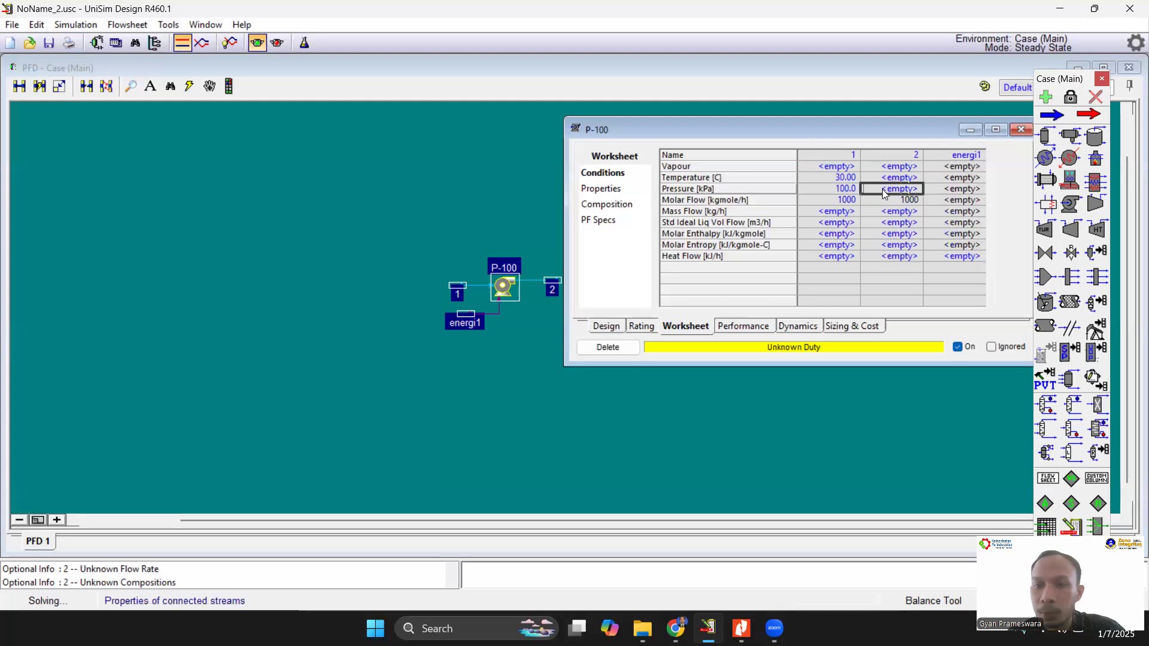
Step: Set the pump's Delta P to 20 kPa in its design parameters
click(606, 325)
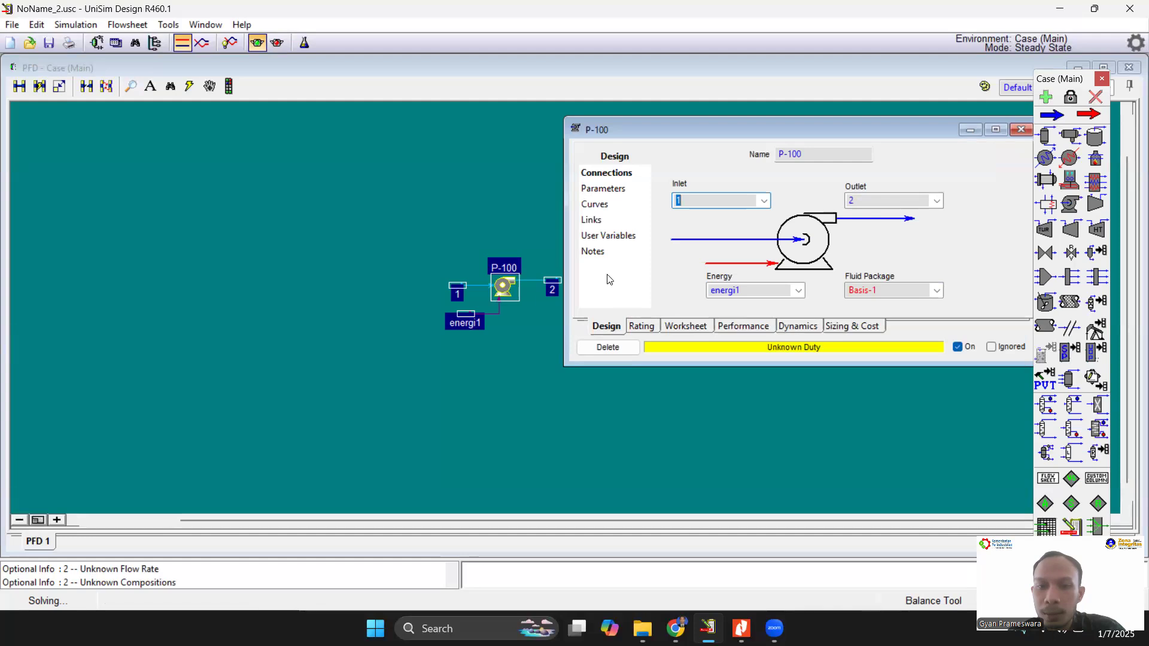
click(605, 190)
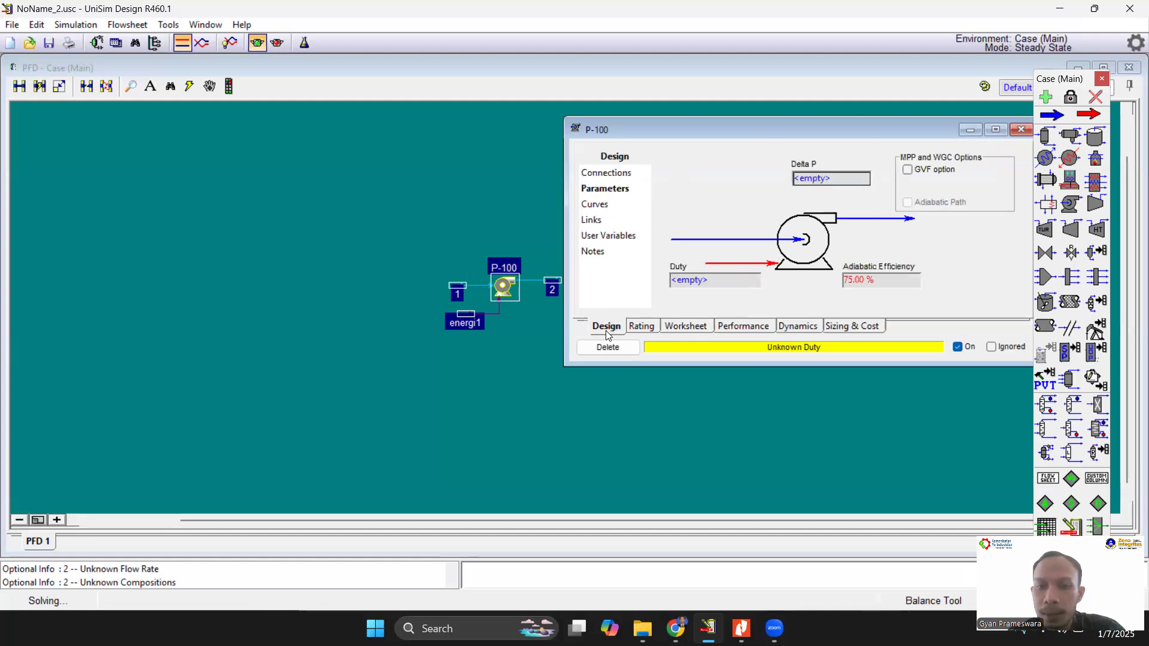
click(719, 280)
click(814, 180)
text(20)
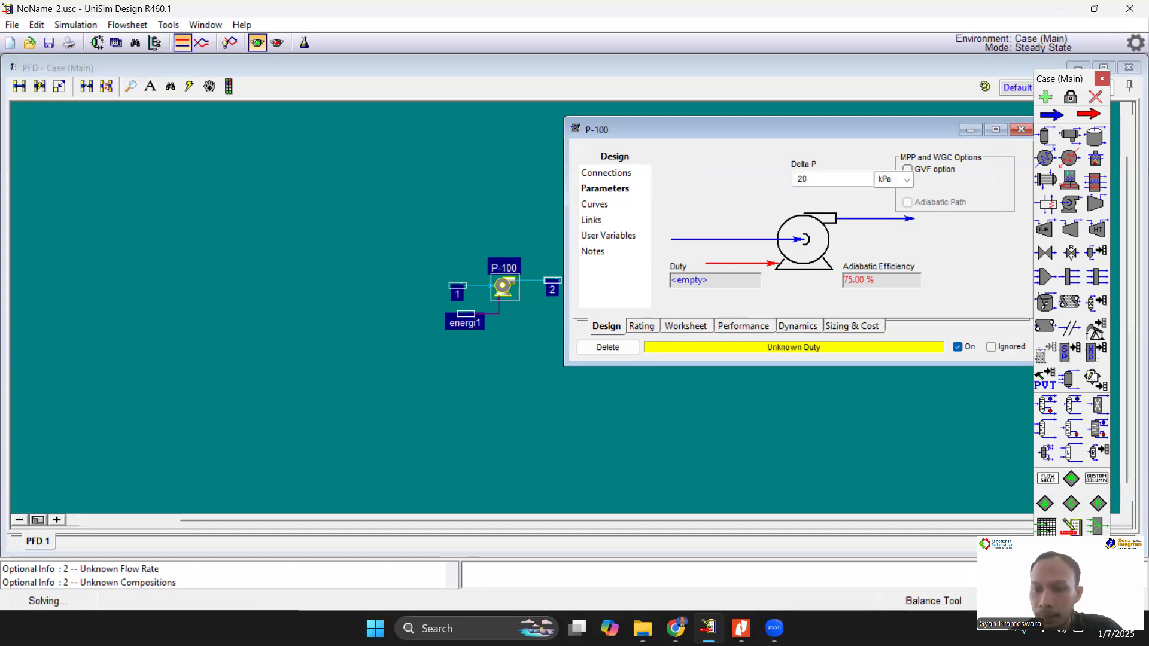
key(Return)
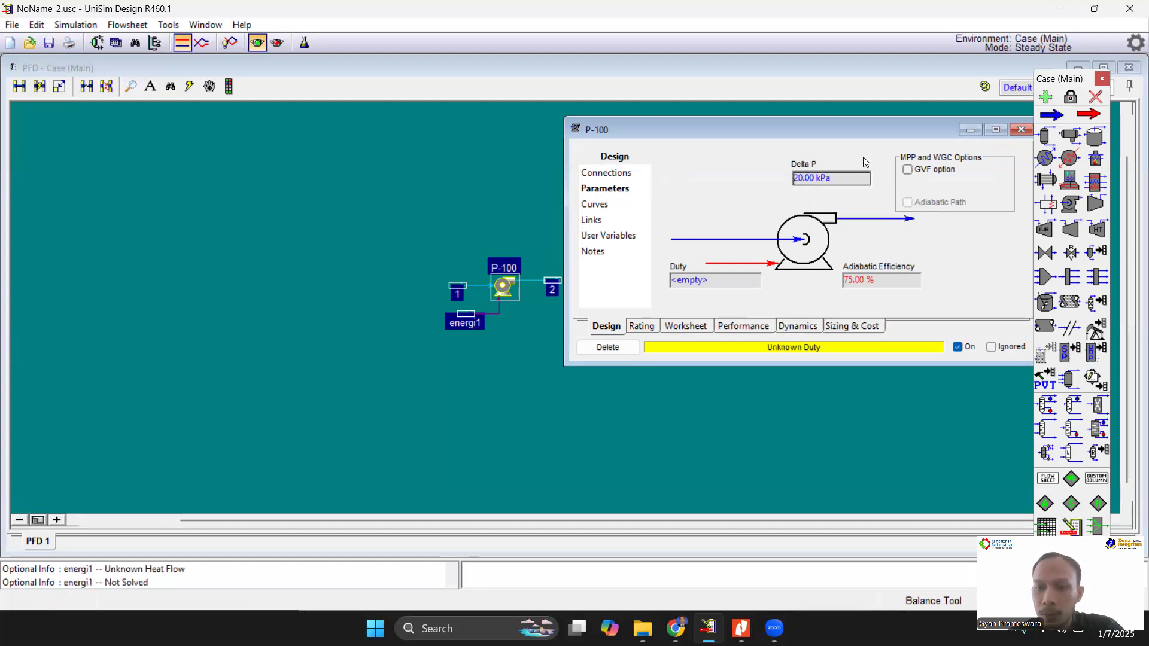
Step: Try a duty of 10 kW in the pump's design parameters, and clear the duty value again
click(684, 325)
mouse_move(908, 197)
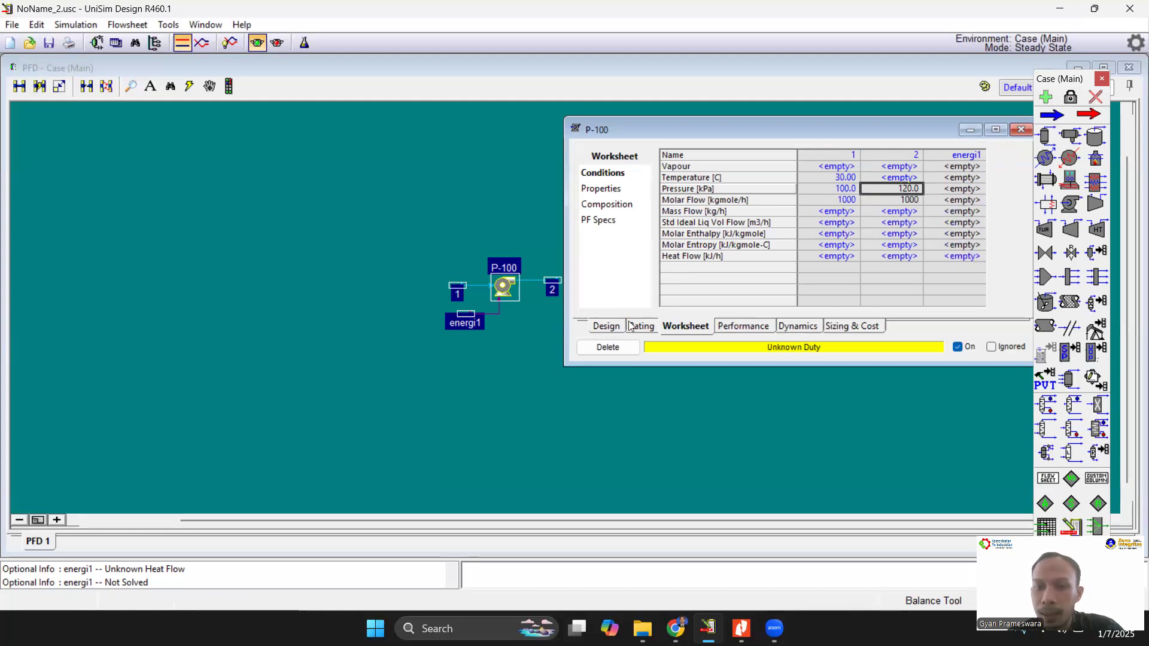
click(608, 328)
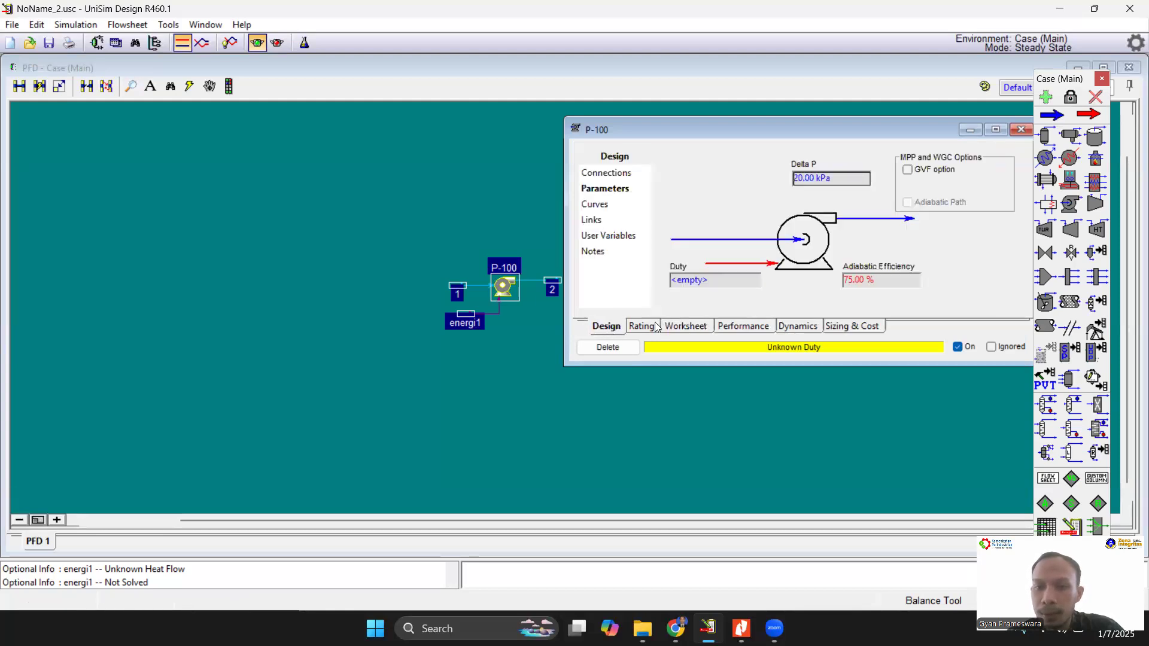
click(720, 284)
text(1)
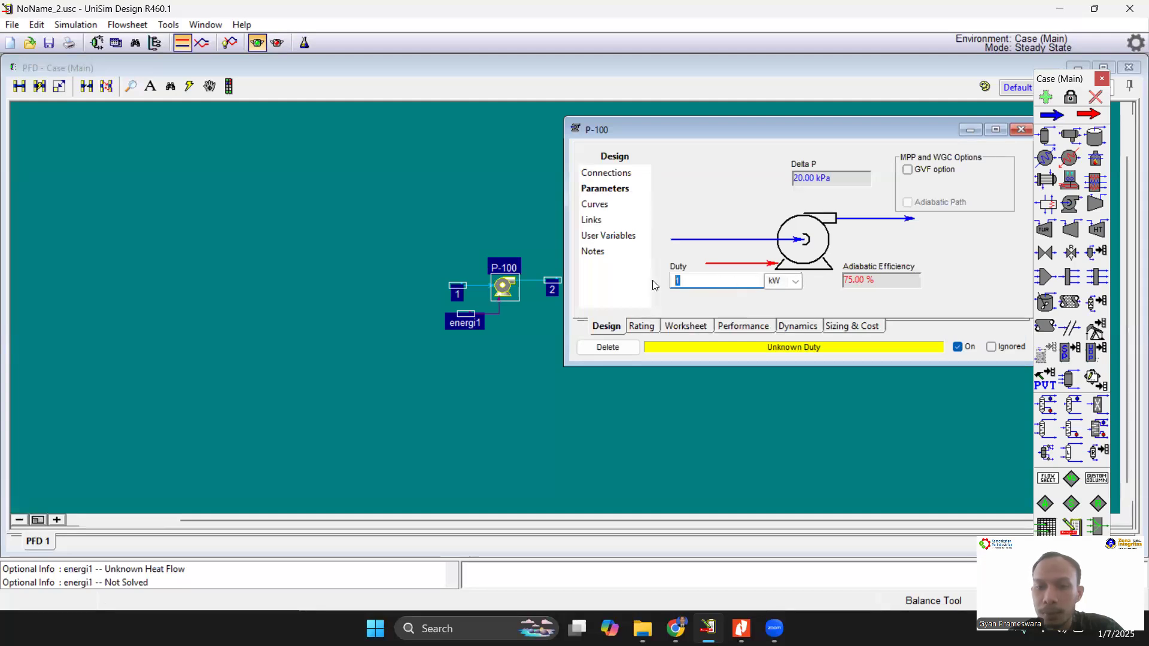
text(0)
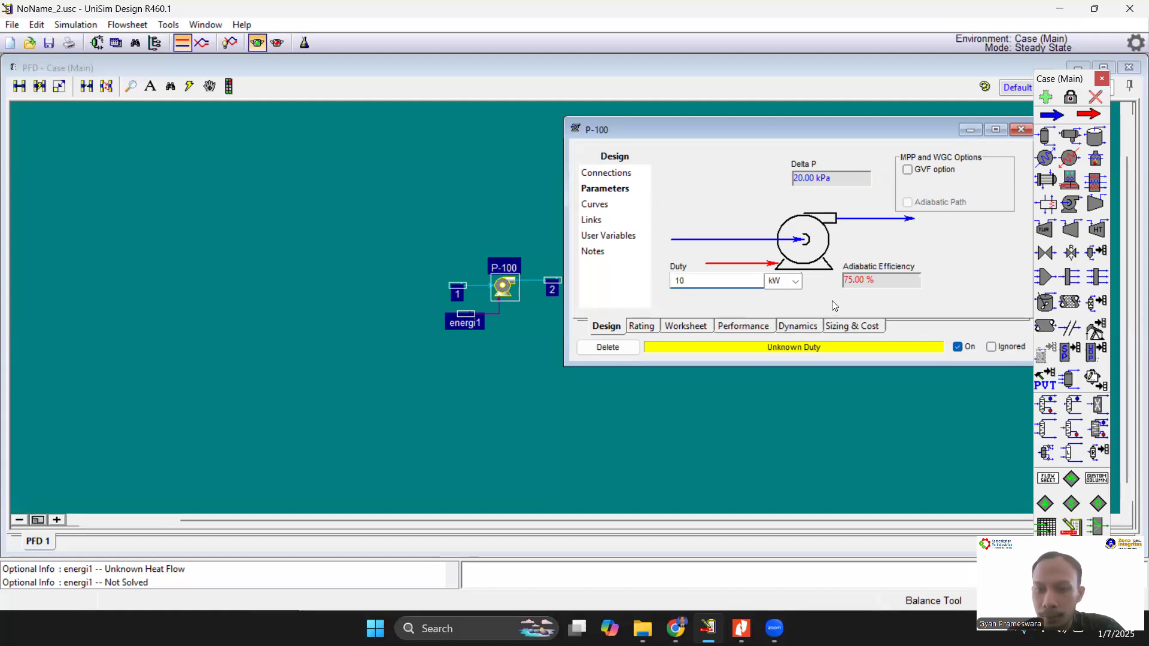
key(Return)
mouse_move(738, 288)
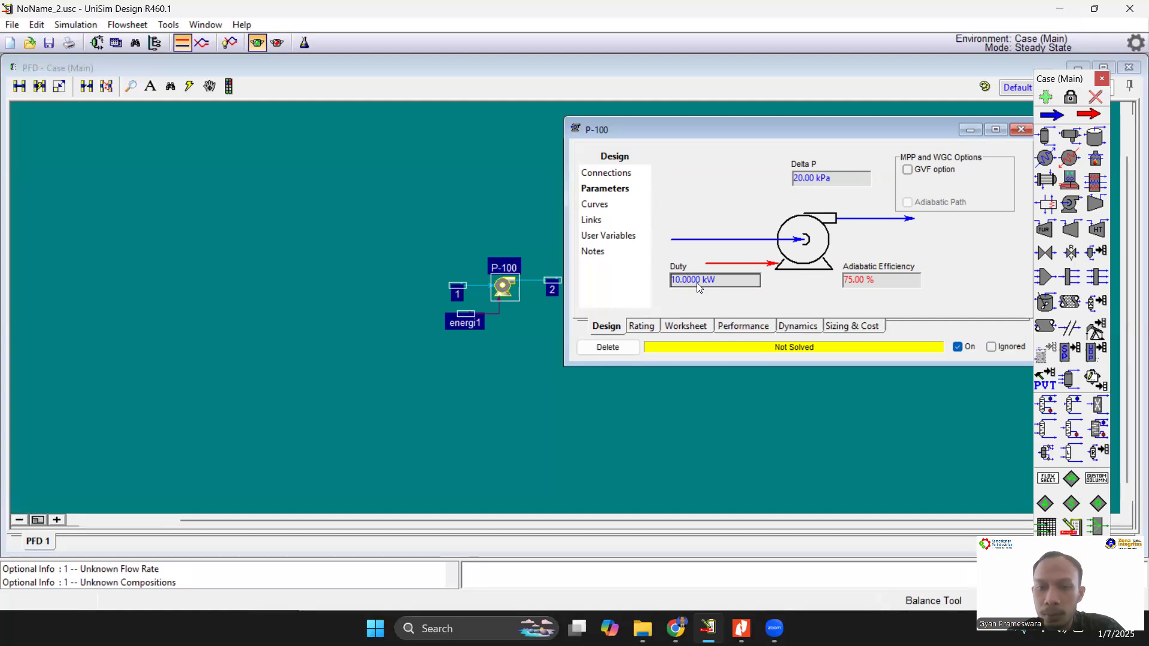
key(Delete)
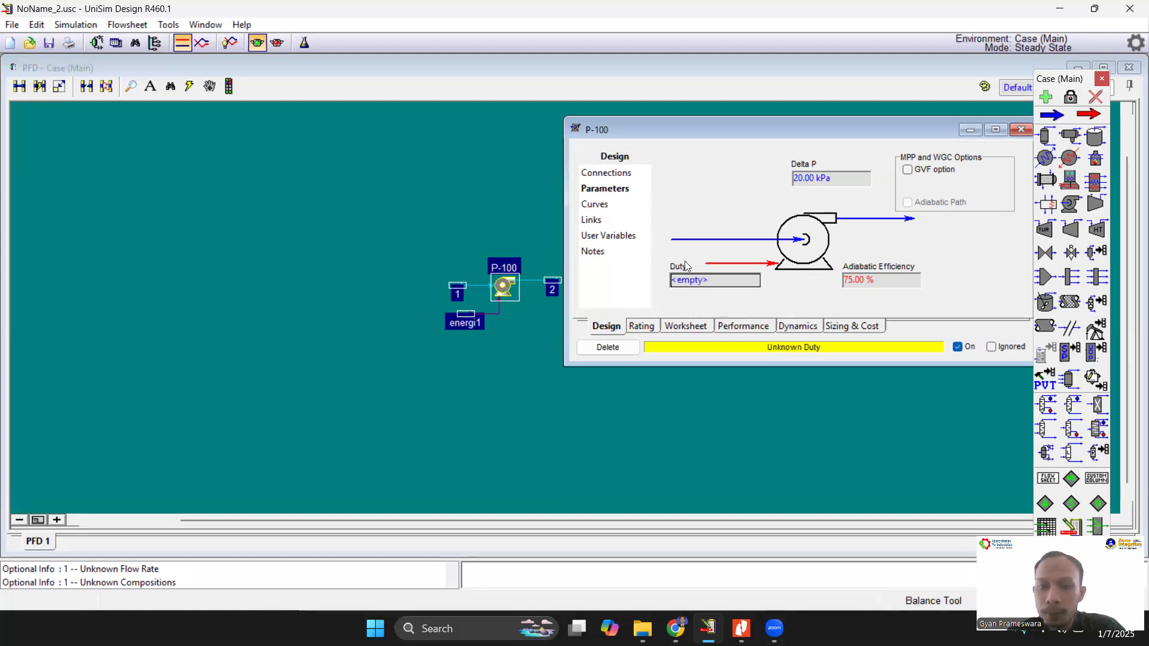
Step: Set the composition of stream 1 to an H2O mole fraction of 1 and accept it
click(686, 326)
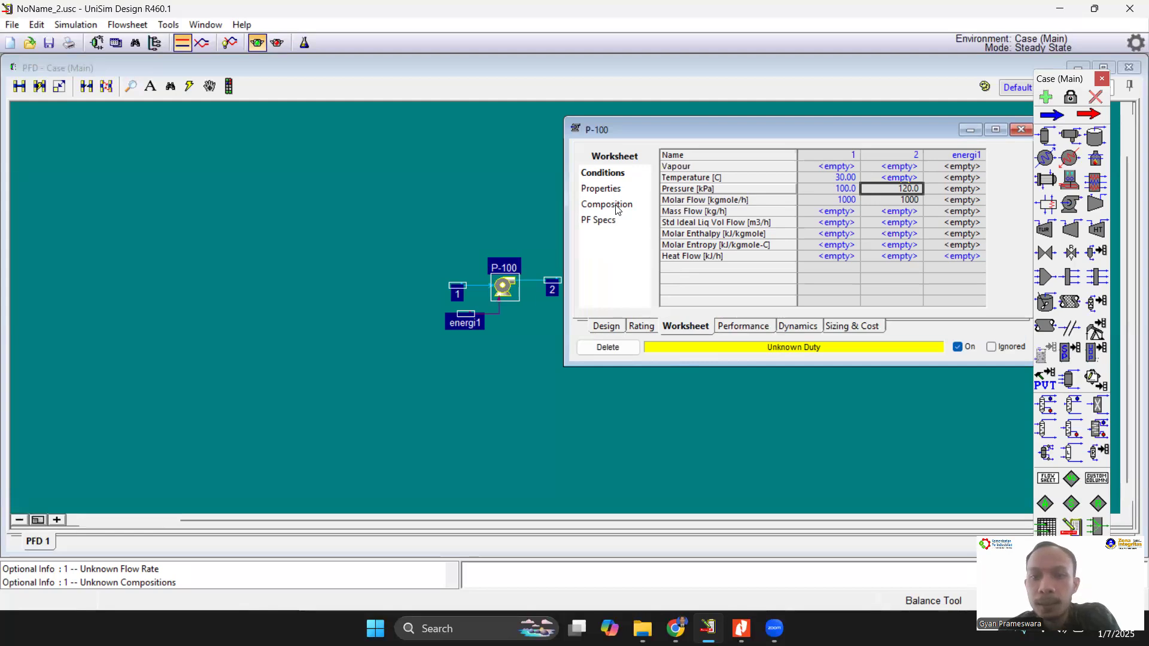
mouse_move(827, 204)
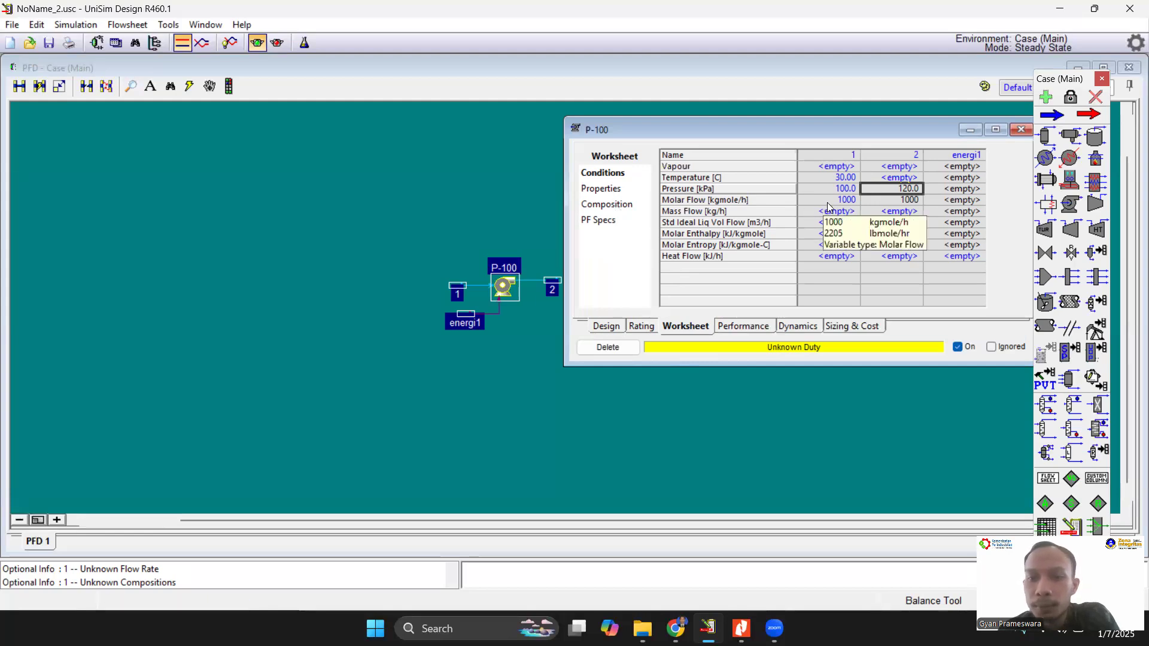
click(610, 205)
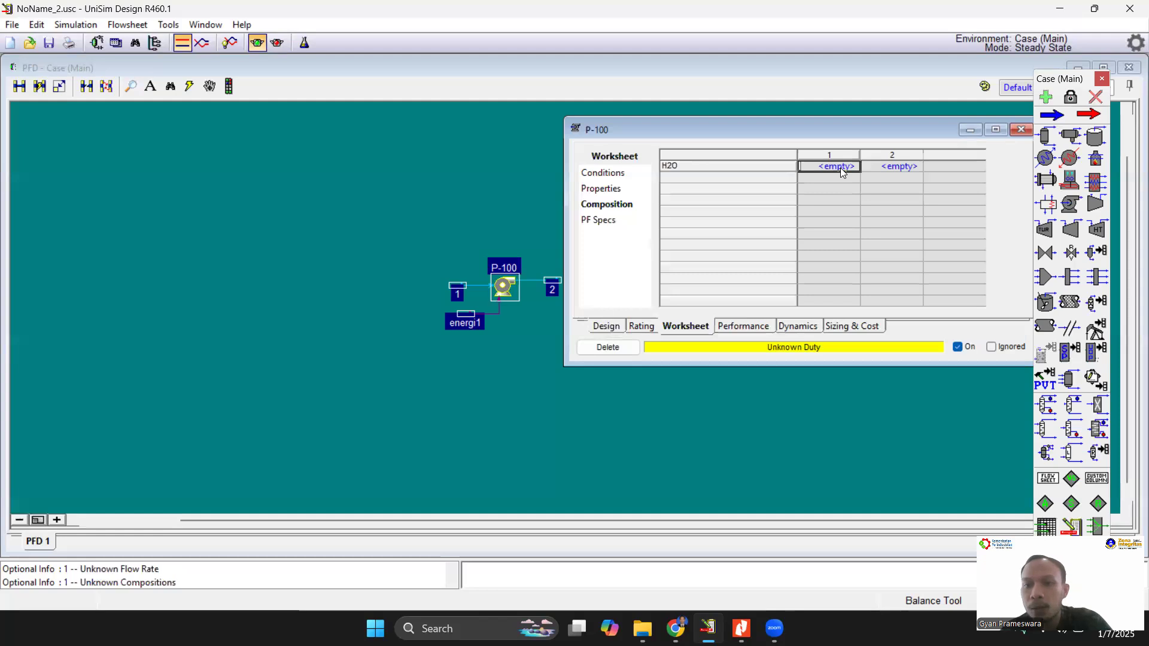
text(1)
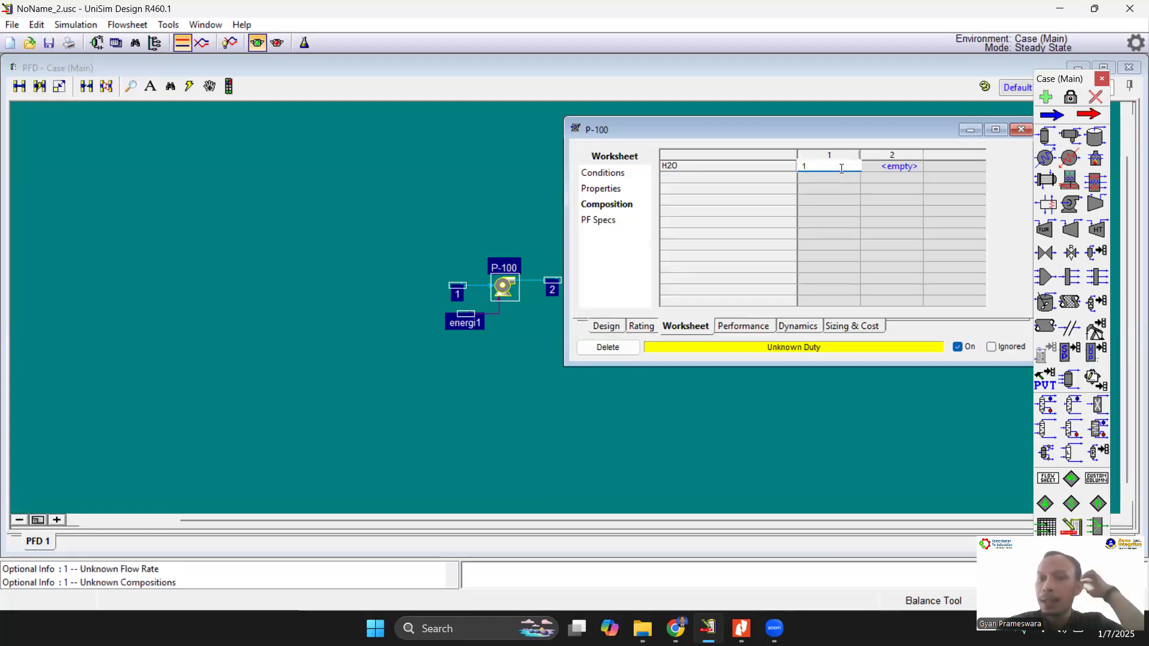
key(Return)
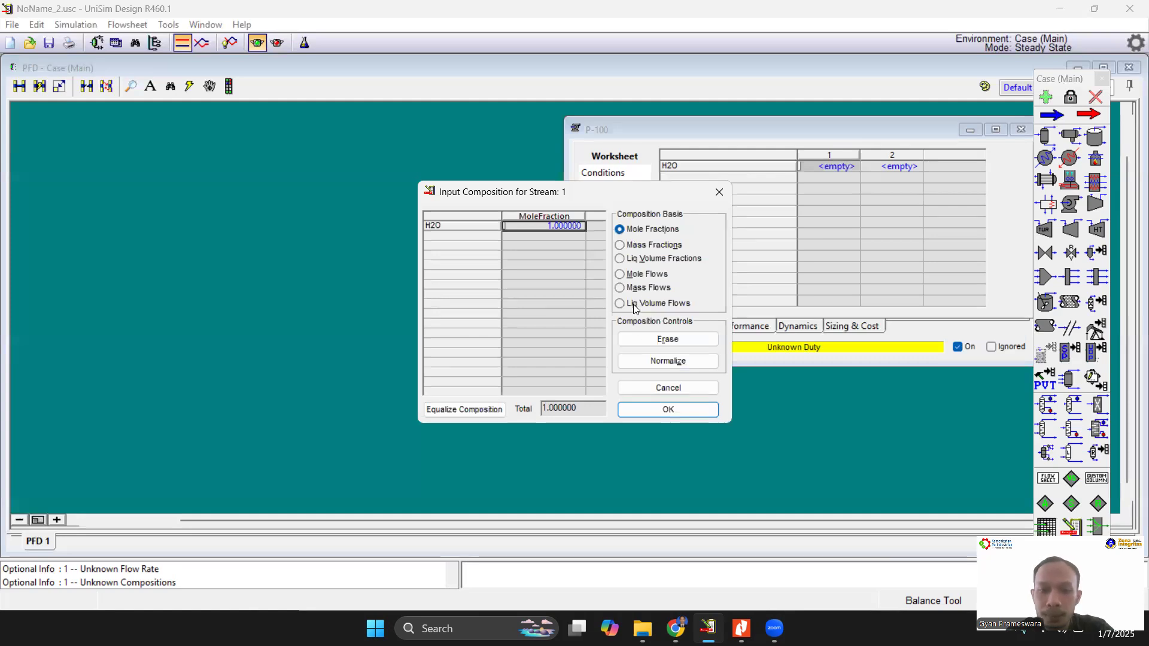
click(688, 409)
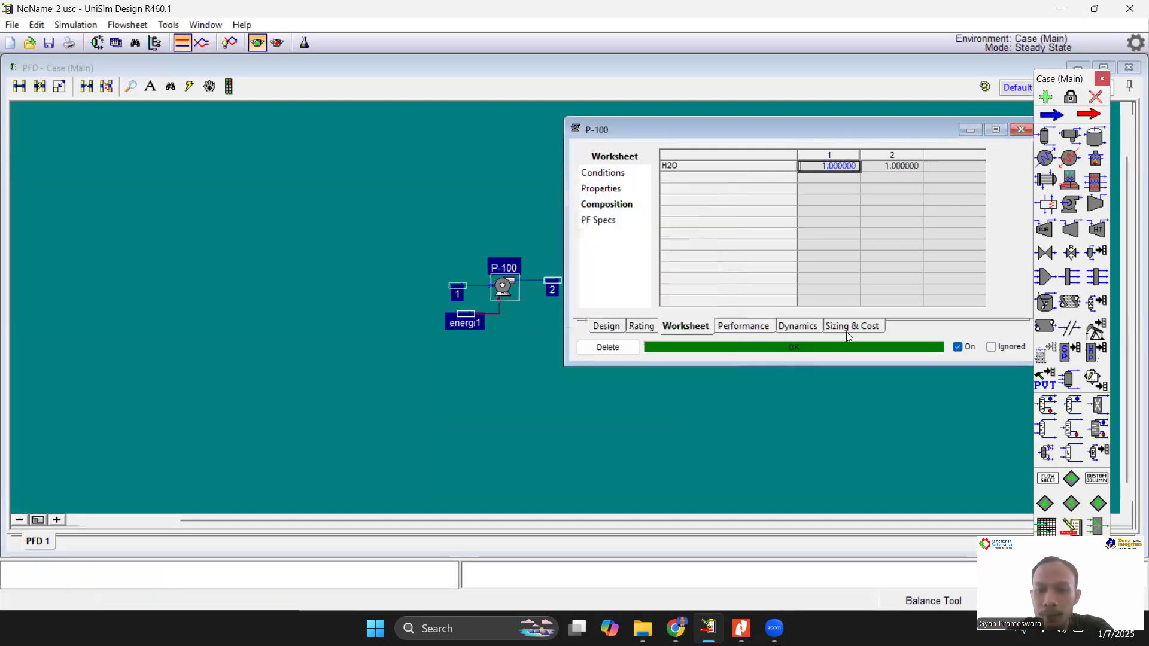
Step: Review the pump's Delta P and duty against the worksheet conditions of its streams, and close the pump's property window
click(598, 326)
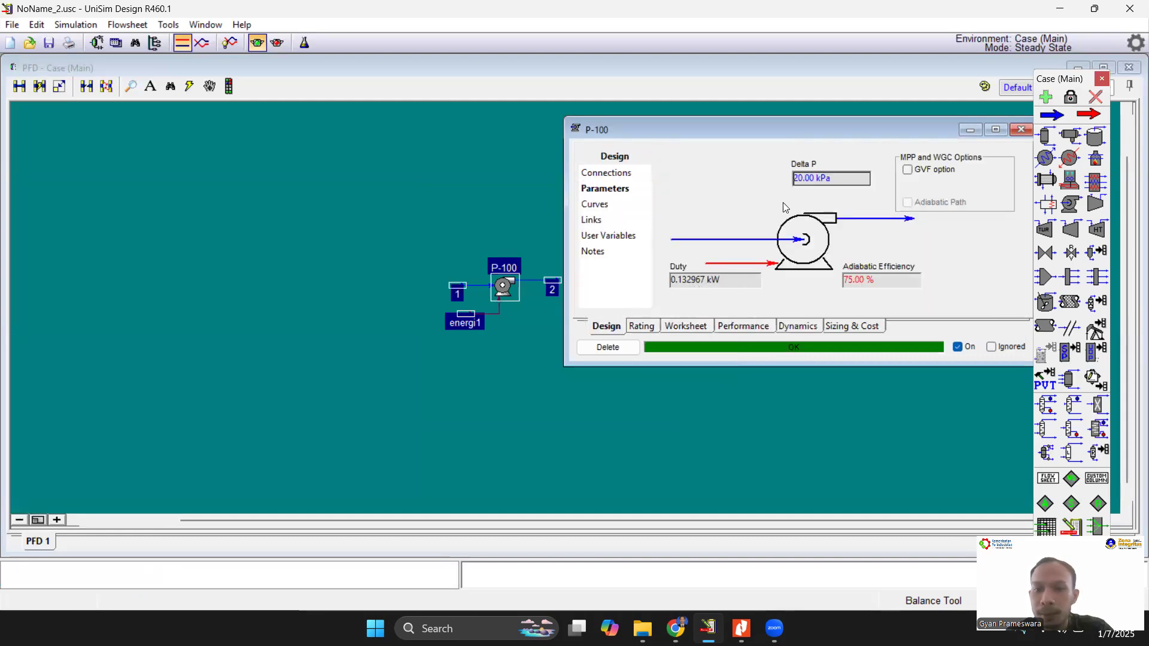
mouse_move(801, 185)
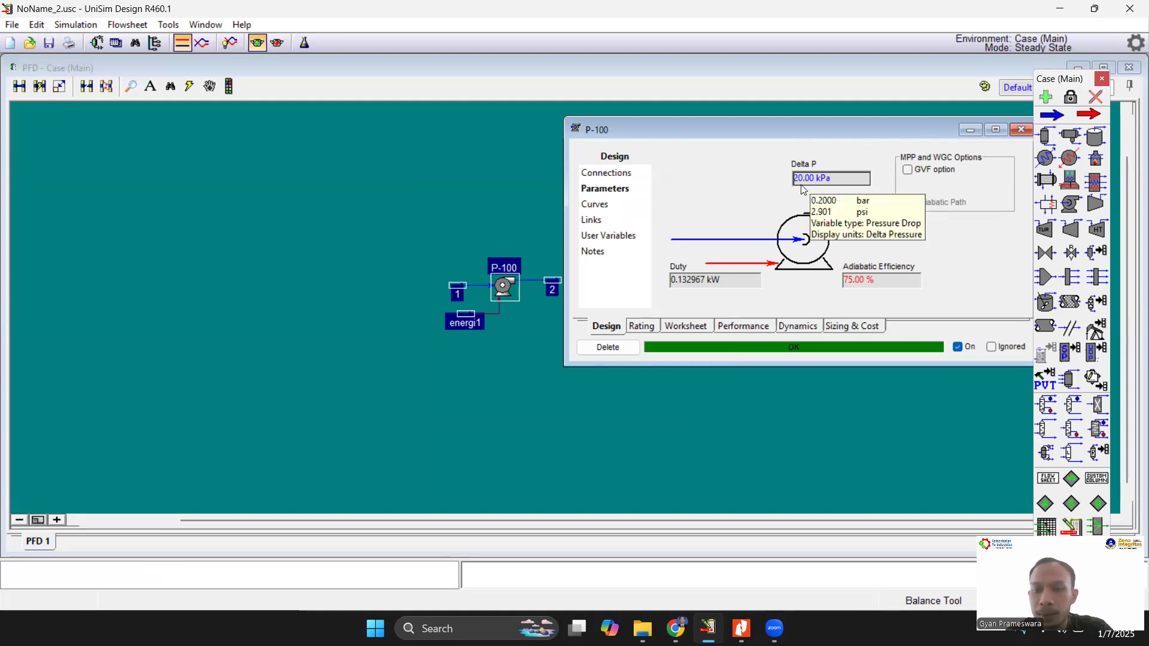
click(703, 330)
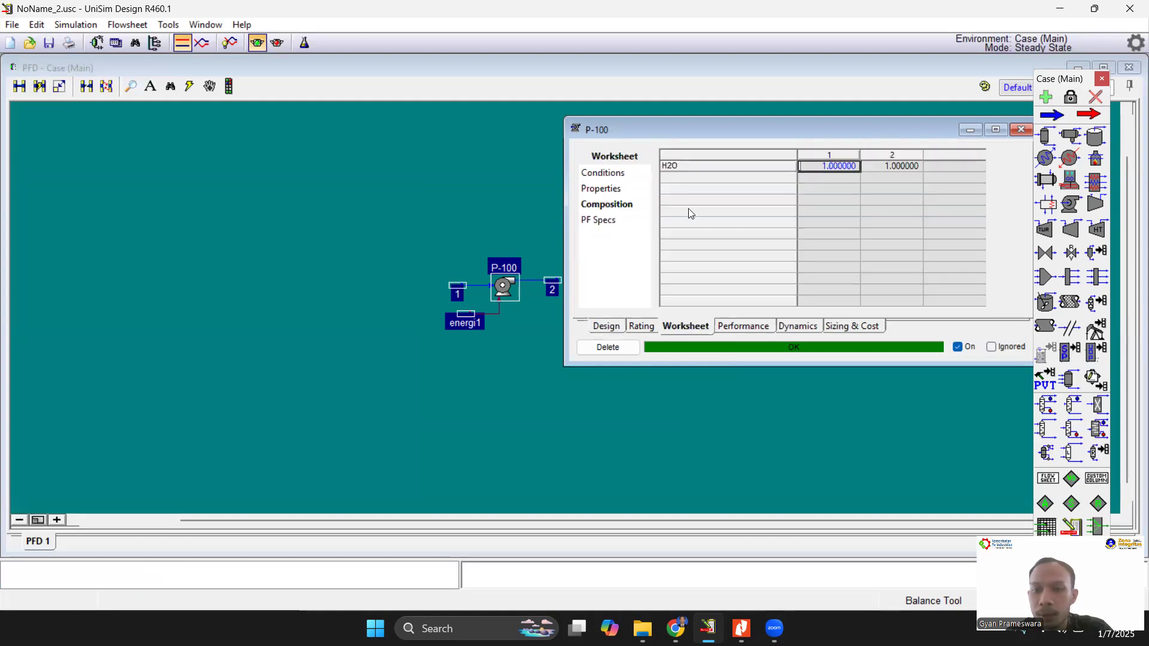
click(602, 172)
click(897, 188)
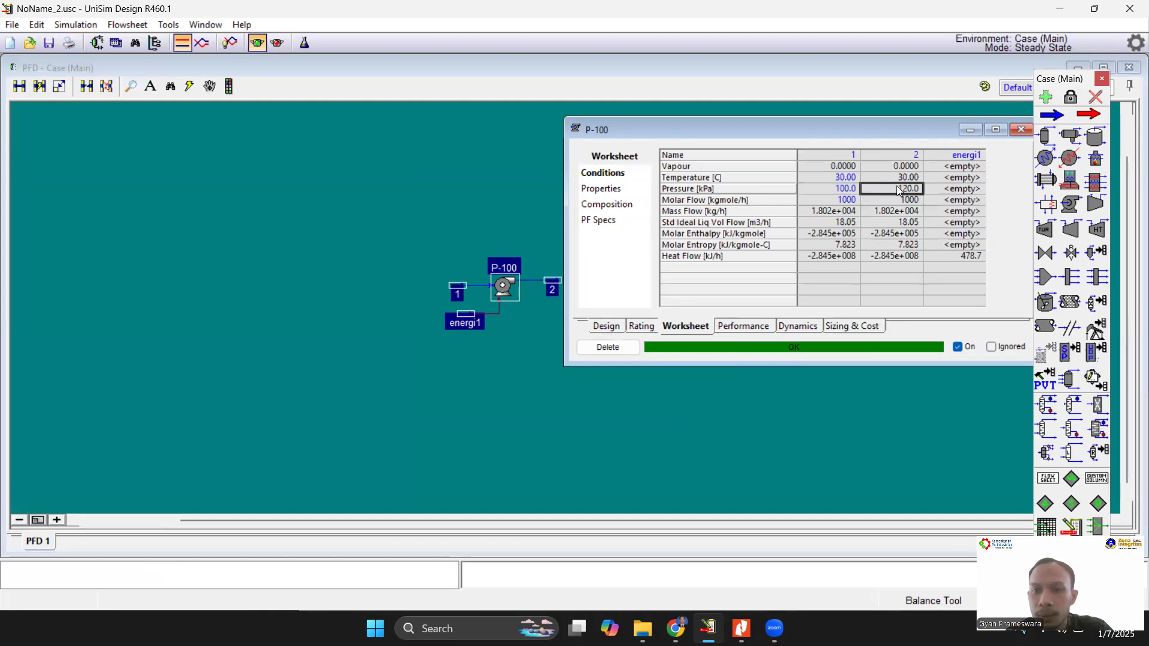
drag(873, 136, 730, 159)
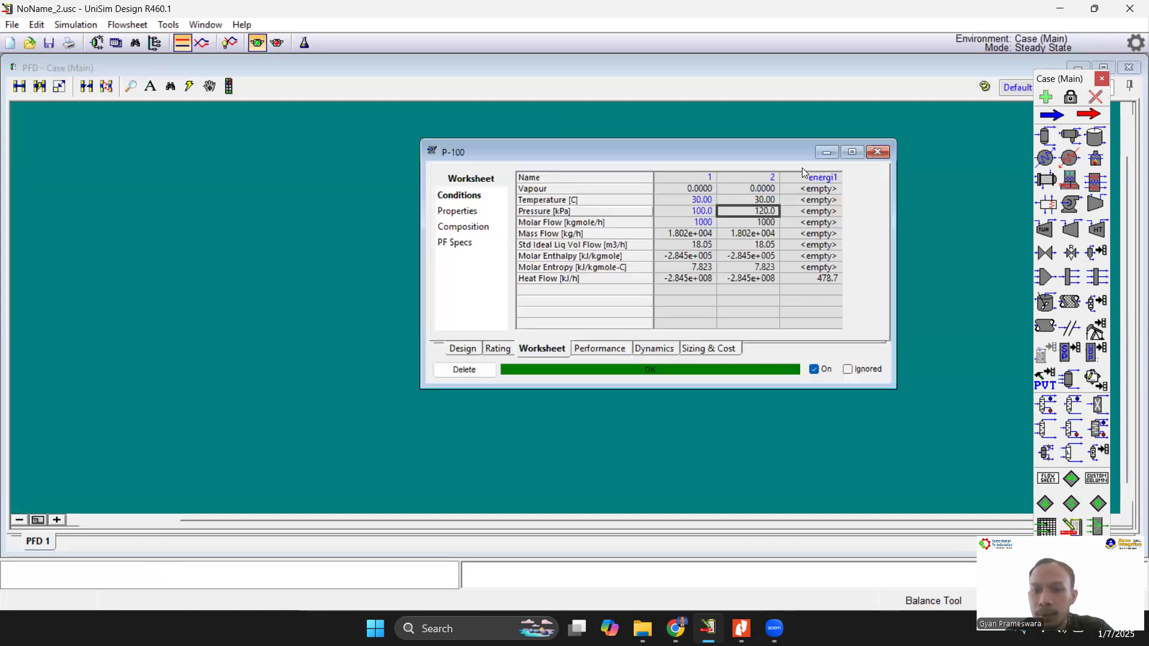
click(876, 152)
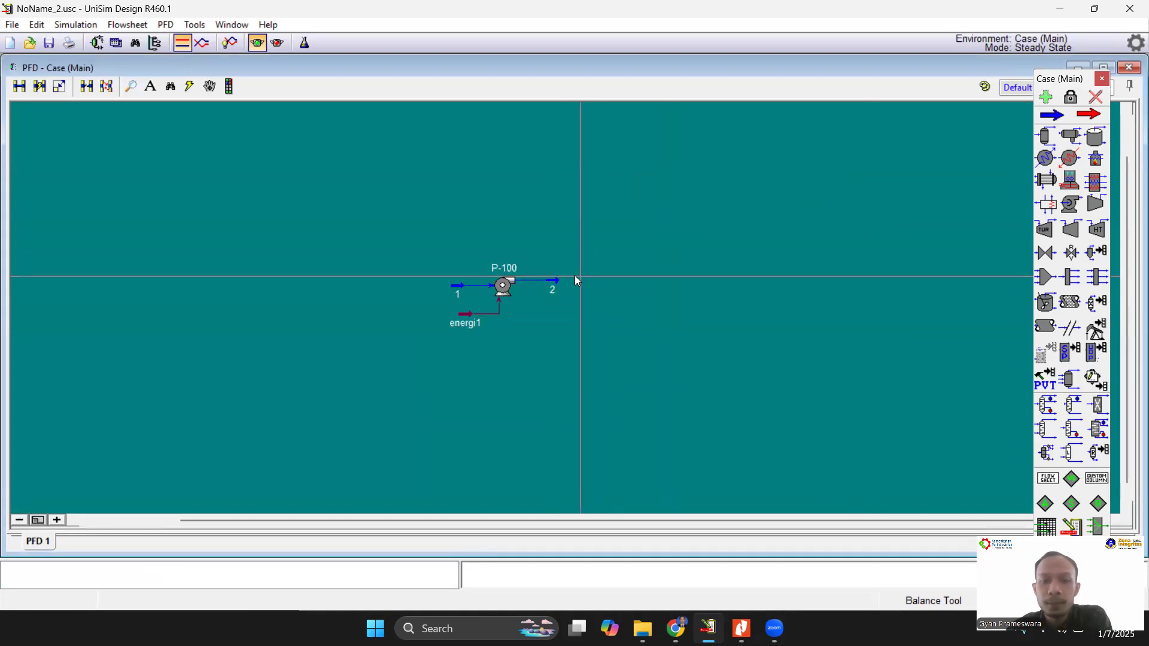
Step: Examine the conditions and composition of outlet stream 2 in its widened property window, and close it
double_click(553, 279)
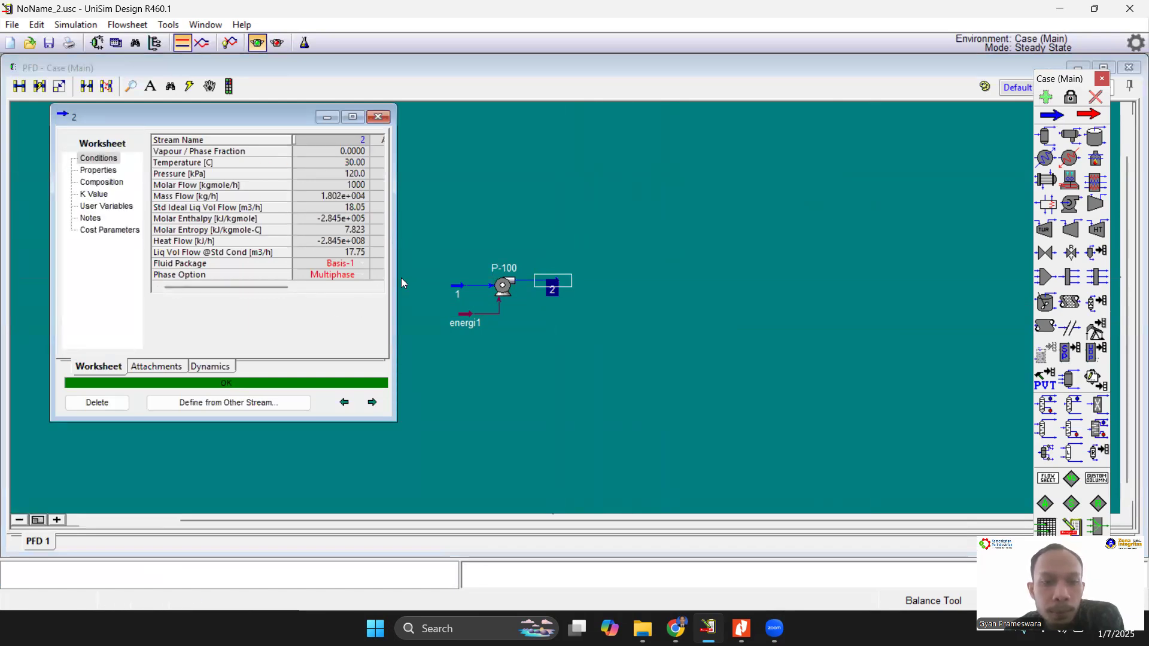
drag(396, 276, 656, 281)
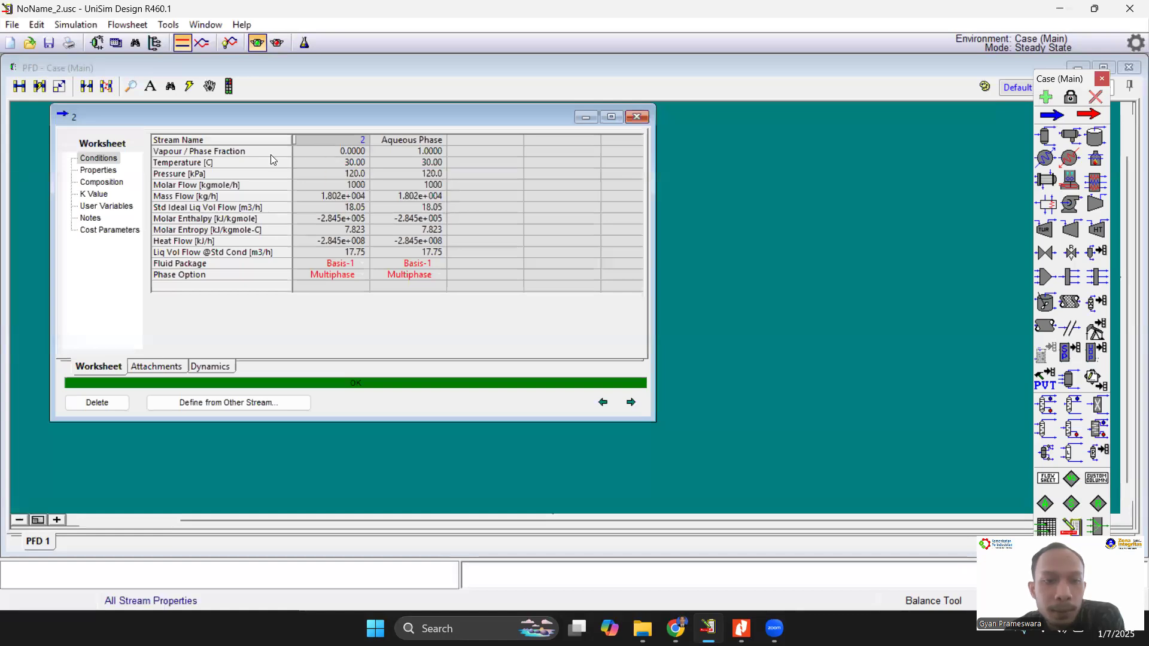
click(318, 152)
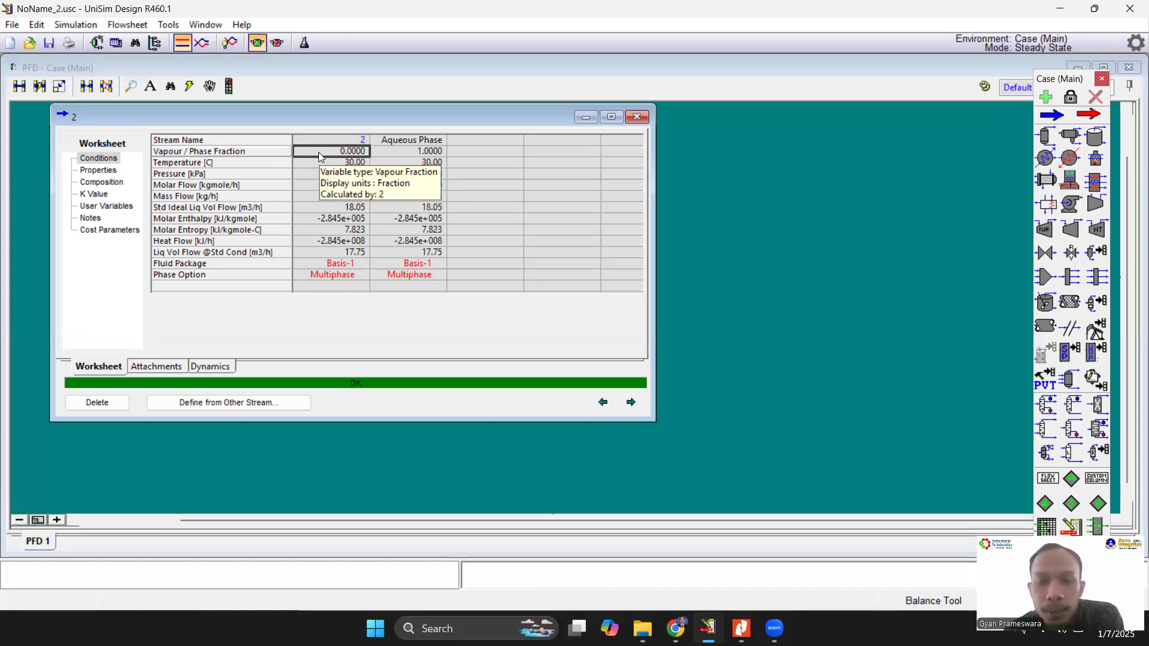
click(317, 163)
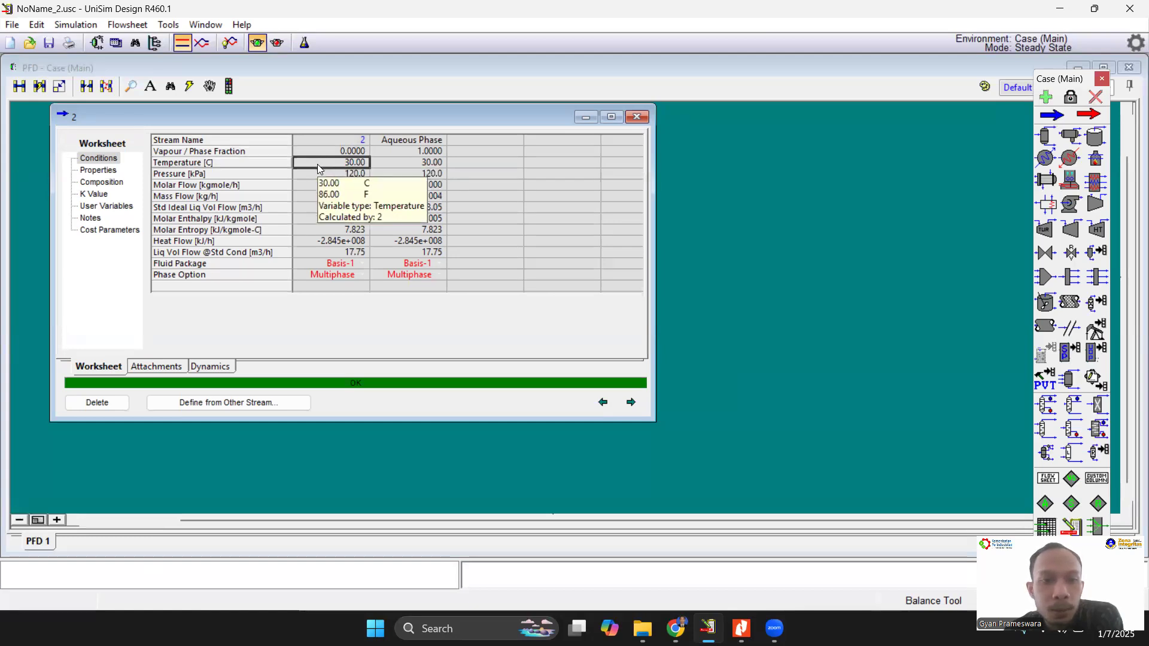
click(315, 172)
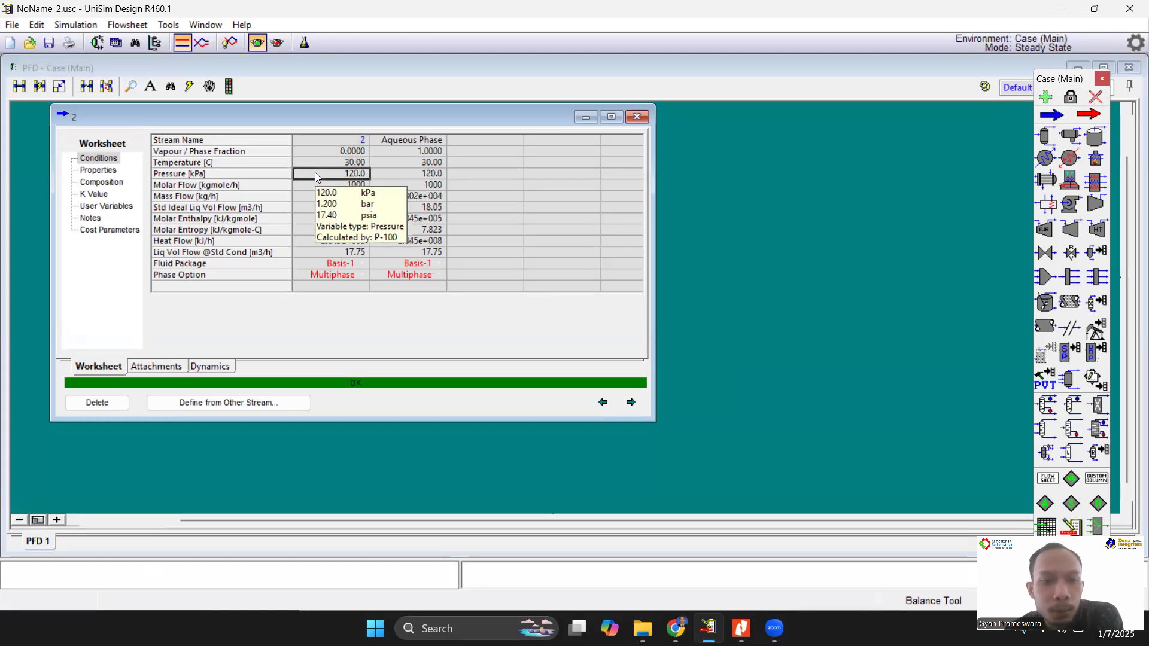
click(312, 183)
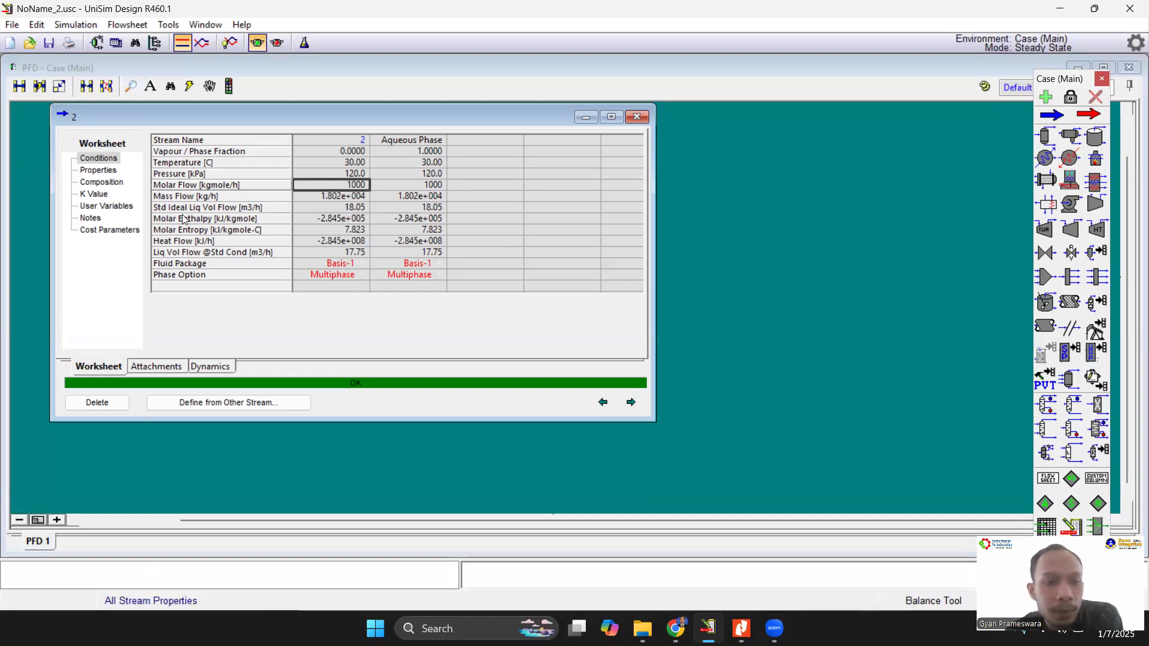
click(120, 182)
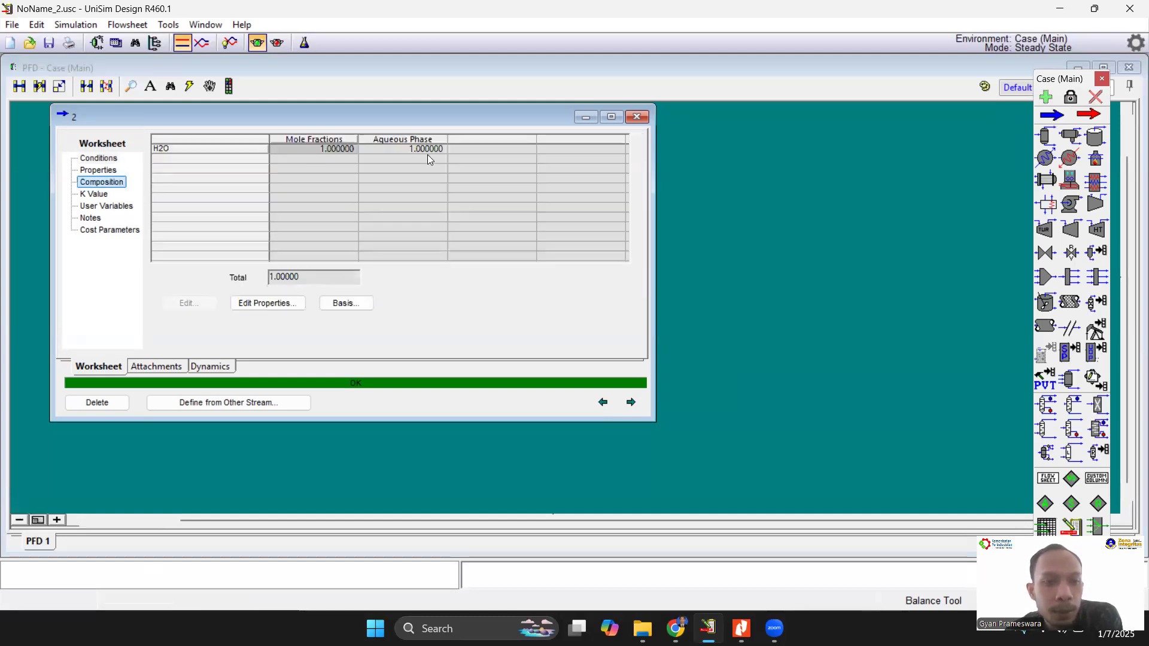
click(106, 159)
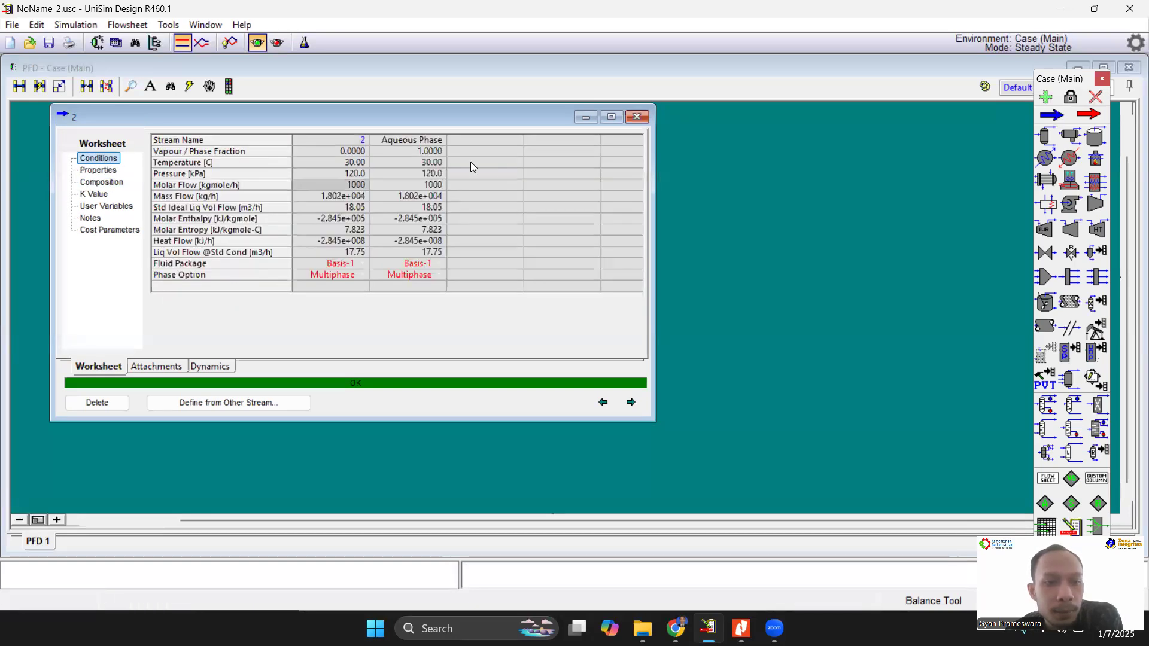
click(637, 116)
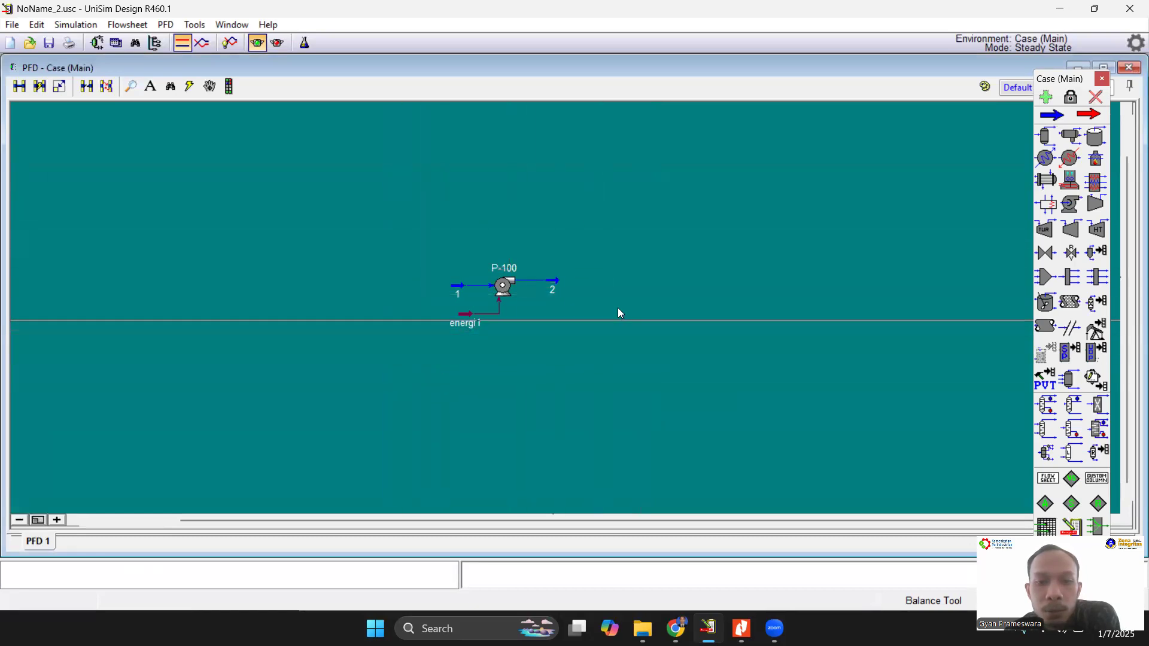
Step: Add a Material Streams workbook table to the flowsheet and place it beneath pump P-100
right_click(666, 199)
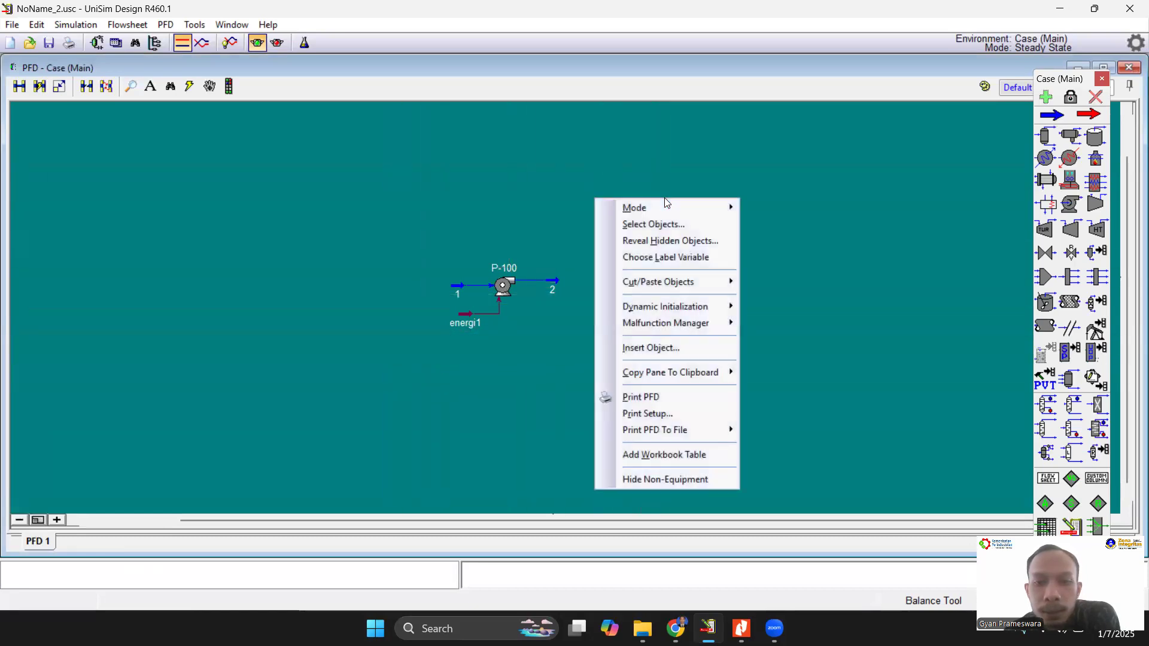
click(694, 456)
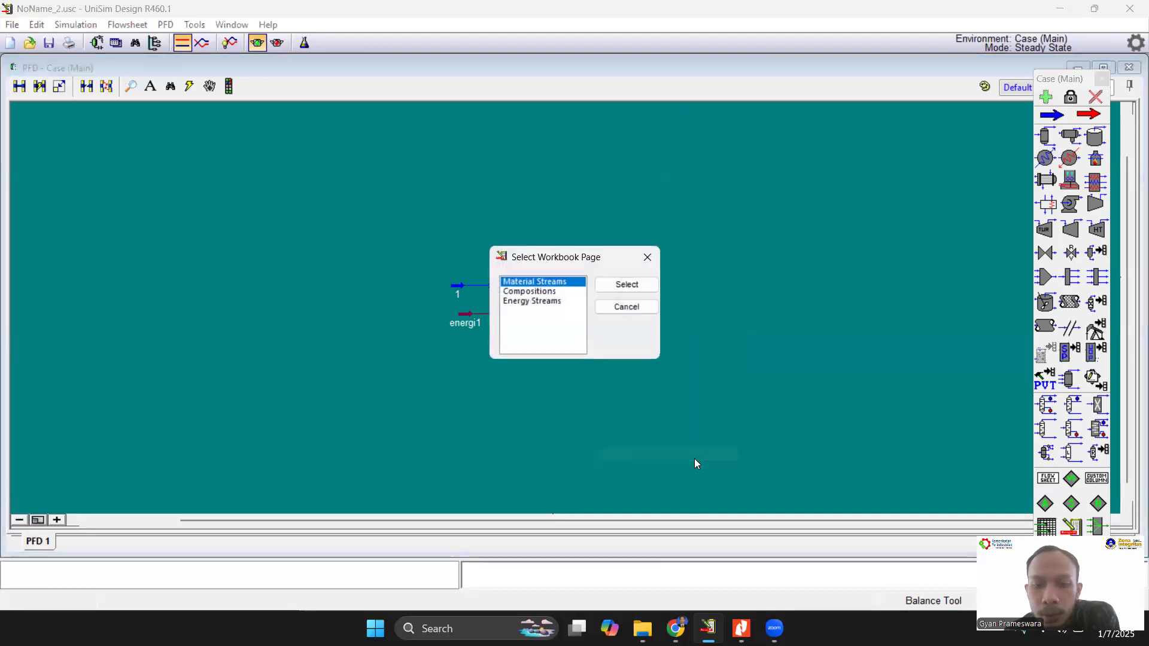
click(547, 291)
click(548, 281)
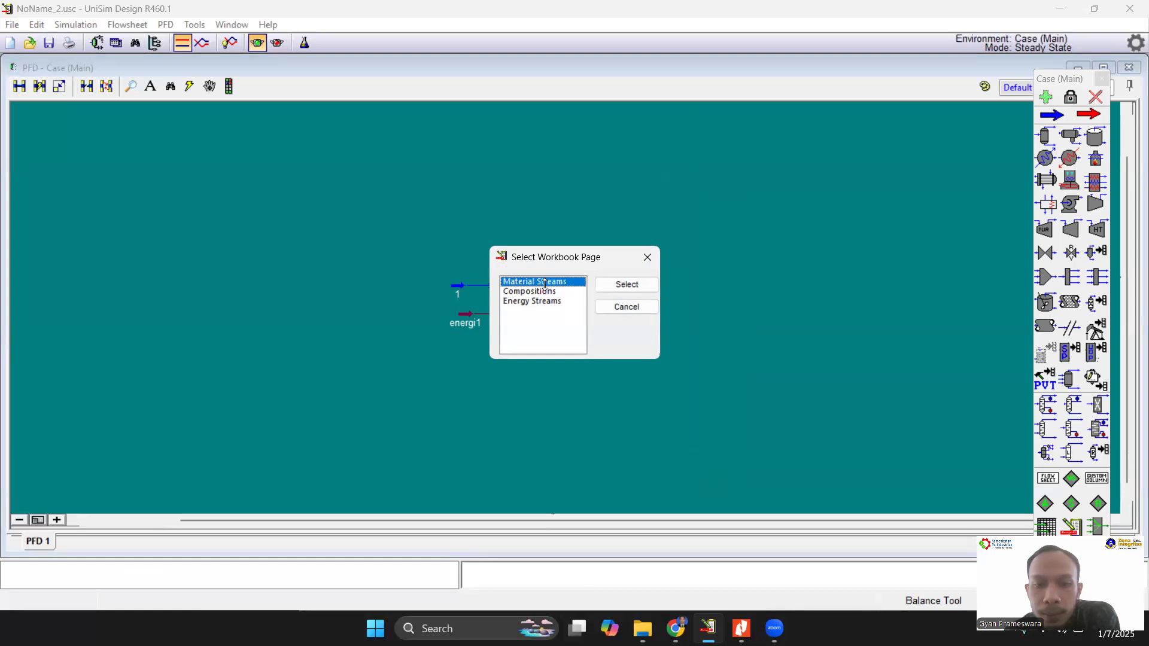
click(620, 286)
drag(637, 405, 534, 392)
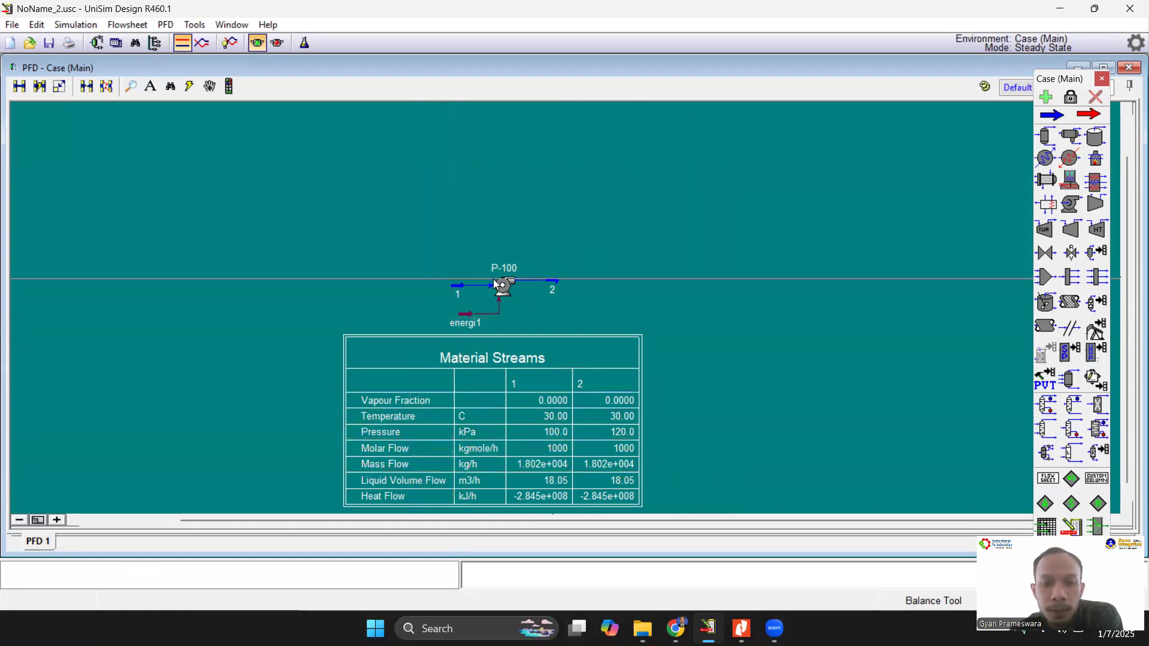
Step: Add an Energy Streams workbook table to the flowsheet and place it beside the Material Streams table, aligned with its upper edge
mouse_move(555, 291)
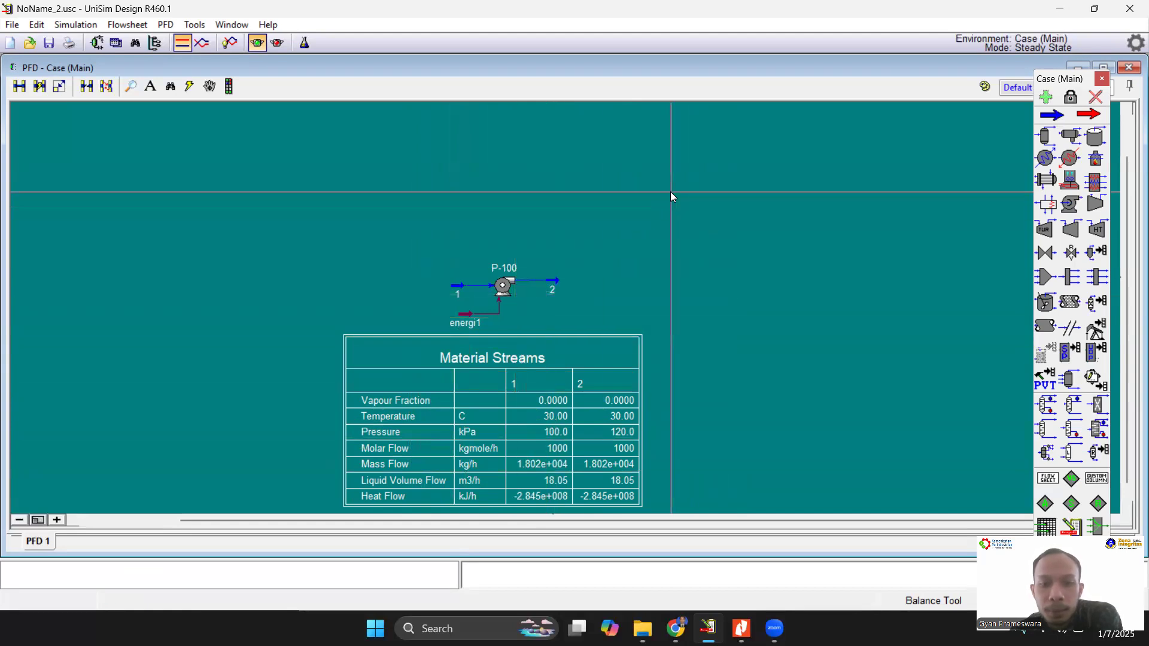
right_click(671, 193)
click(698, 448)
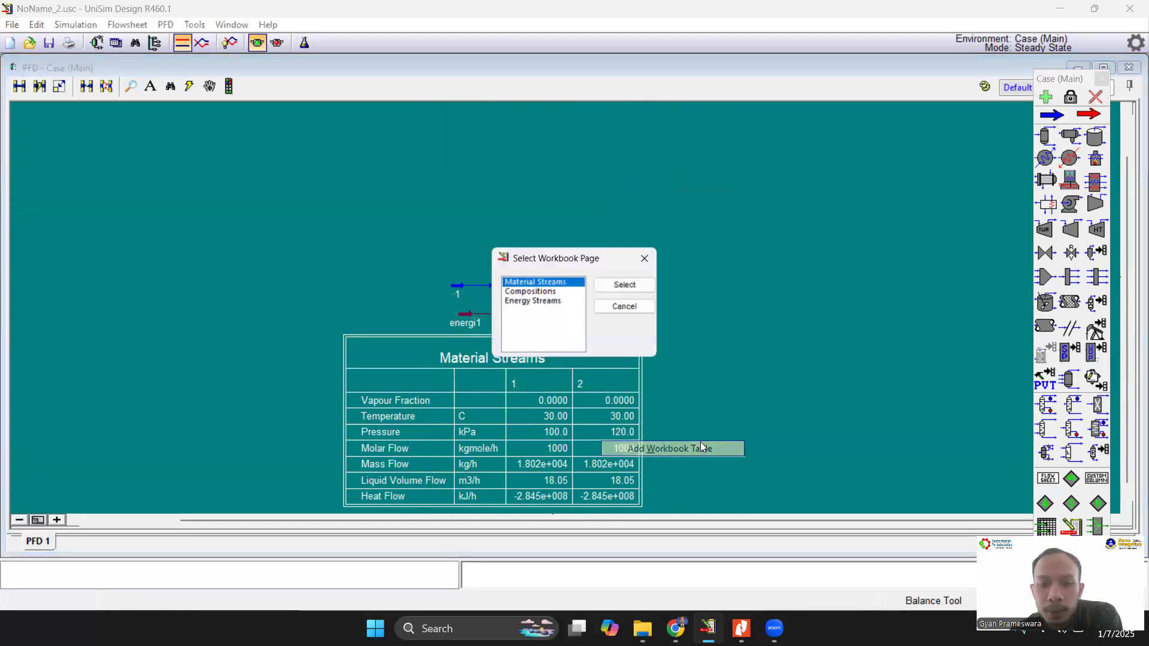
click(540, 303)
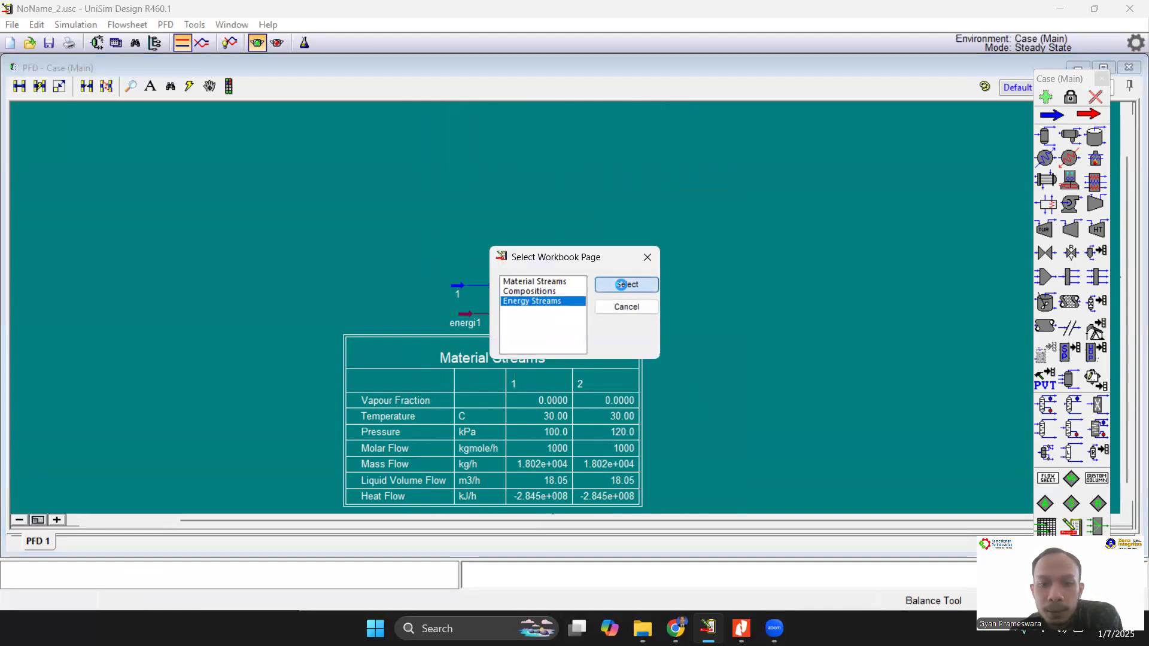
click(627, 284)
drag(652, 284, 705, 296)
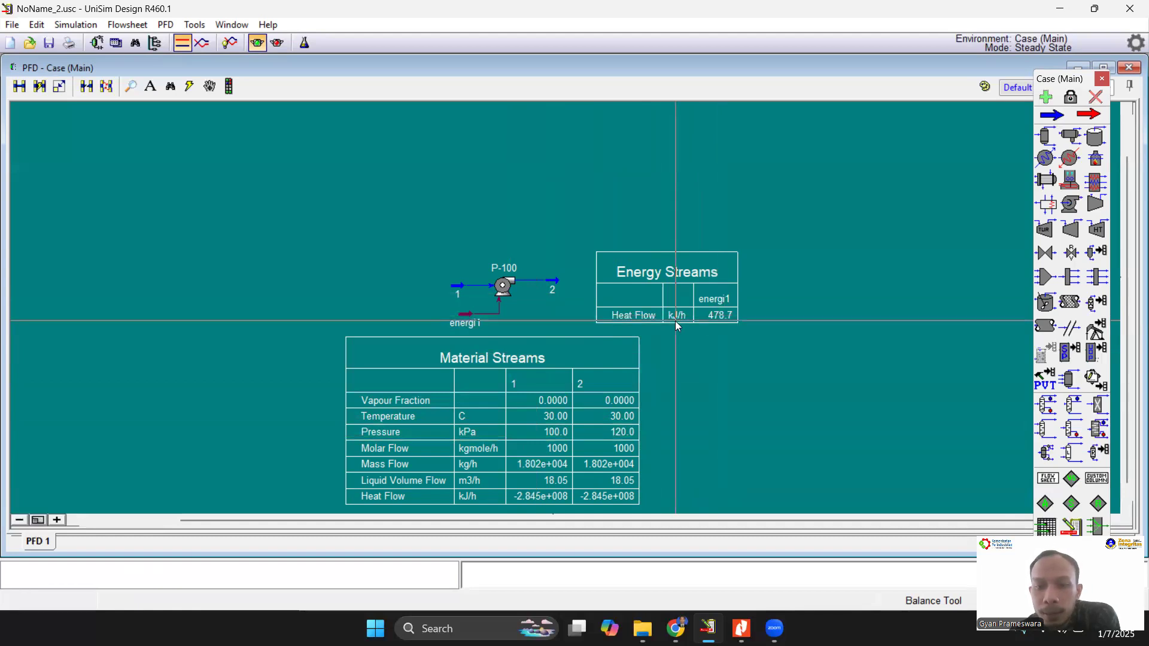
drag(677, 325, 734, 396)
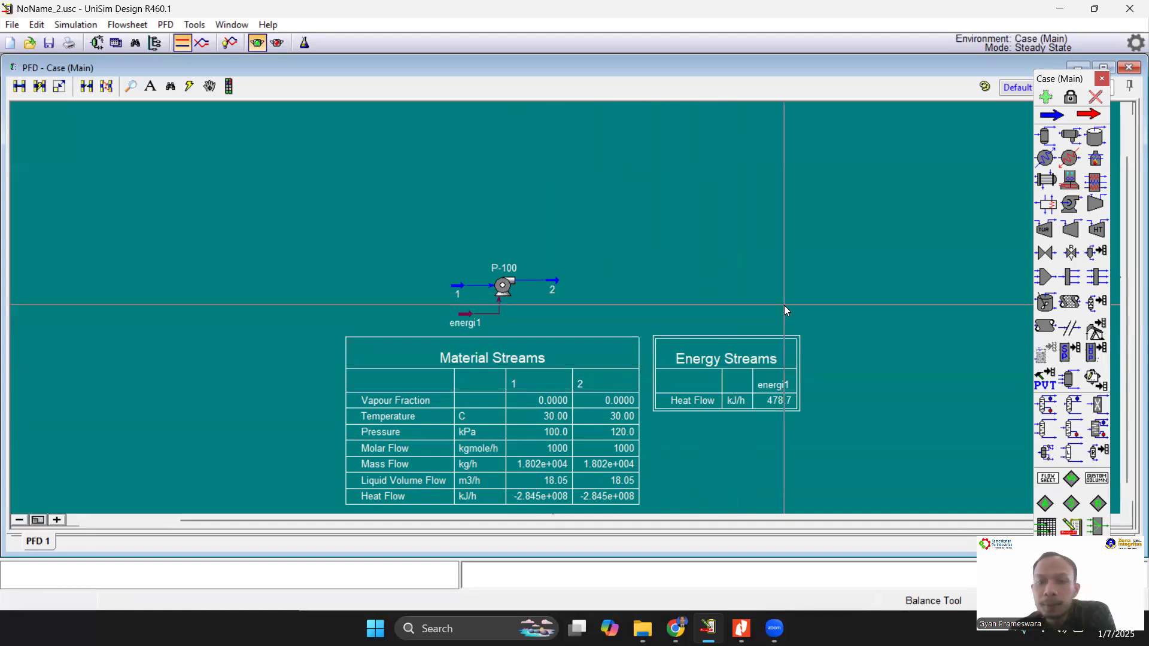
Step: Examine pump P-100 and its material and energy stream tables close up on the flowsheet
scroll(482, 281, up, 3)
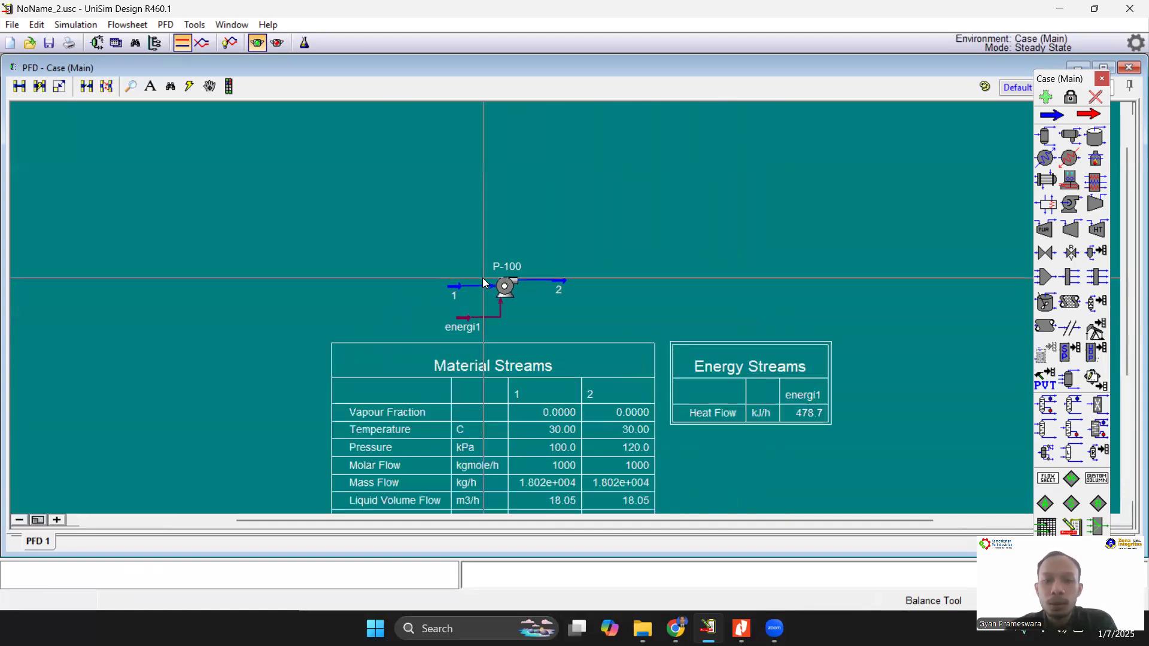
mouse_move(493, 294)
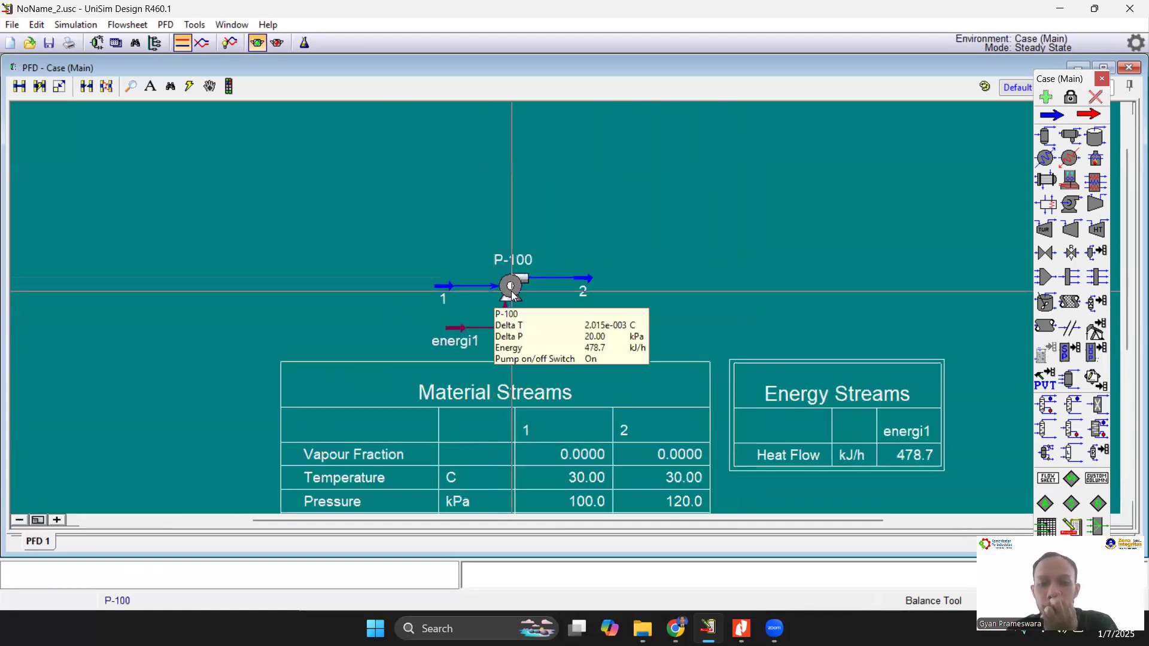
scroll(526, 277, down, 2)
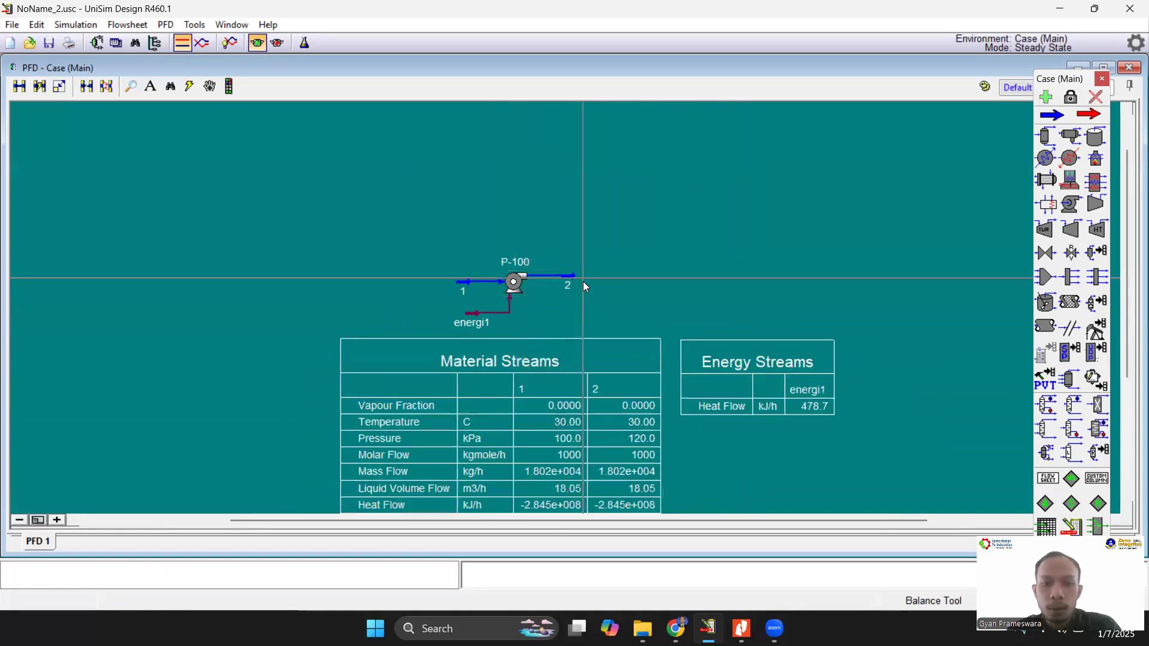
click(209, 90)
drag(369, 261, 350, 137)
scroll(431, 189, up, 4)
mouse_move(436, 194)
mouse_down()
mouse_move(422, 245)
mouse_move(445, 195)
mouse_up()
click(610, 195)
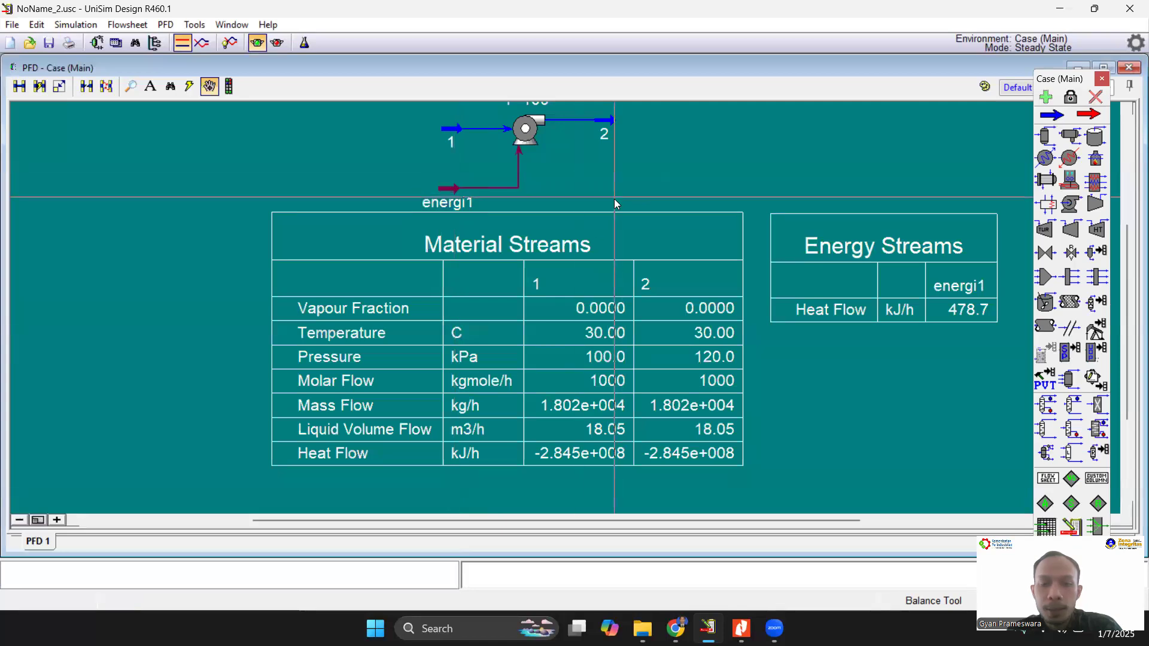